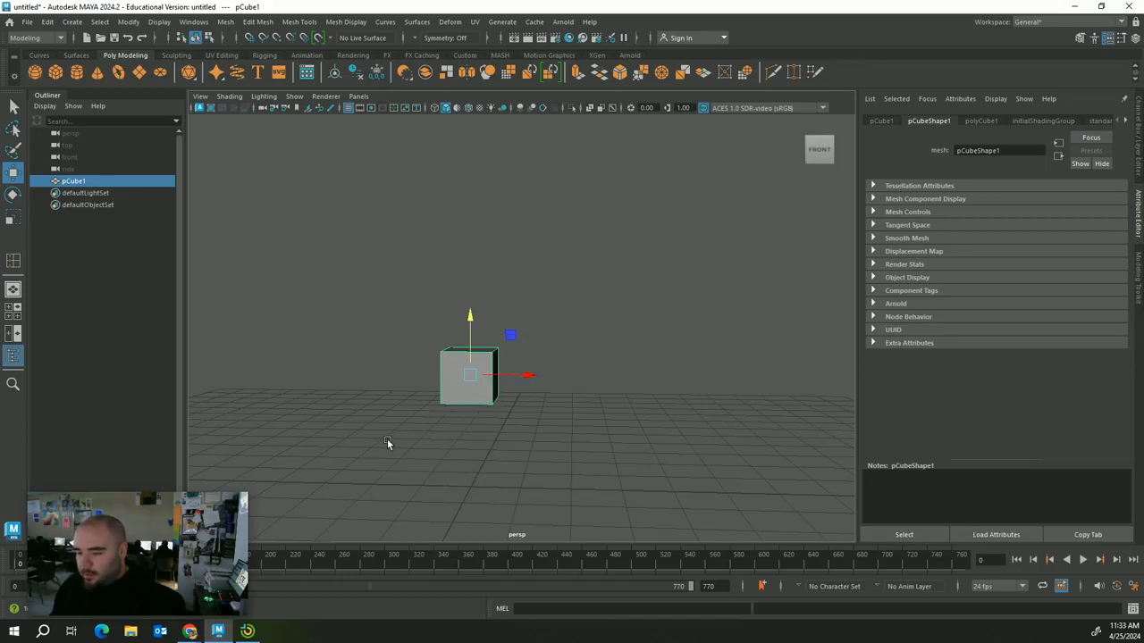
- Select the cube's bottom face, scale it up and pull it down to form a tall tapered trunk
{"action": "mouse_move", "coordinate": [387, 439]}
{"action": "left_mouse_down", "text": "alt"}
{"action": "mouse_move", "coordinate": [409, 432]}
{"action": "mouse_move", "coordinate": [398, 444]}
{"action": "mouse_move", "coordinate": [391, 435]}
{"action": "left_mouse_up", "text": "alt"}
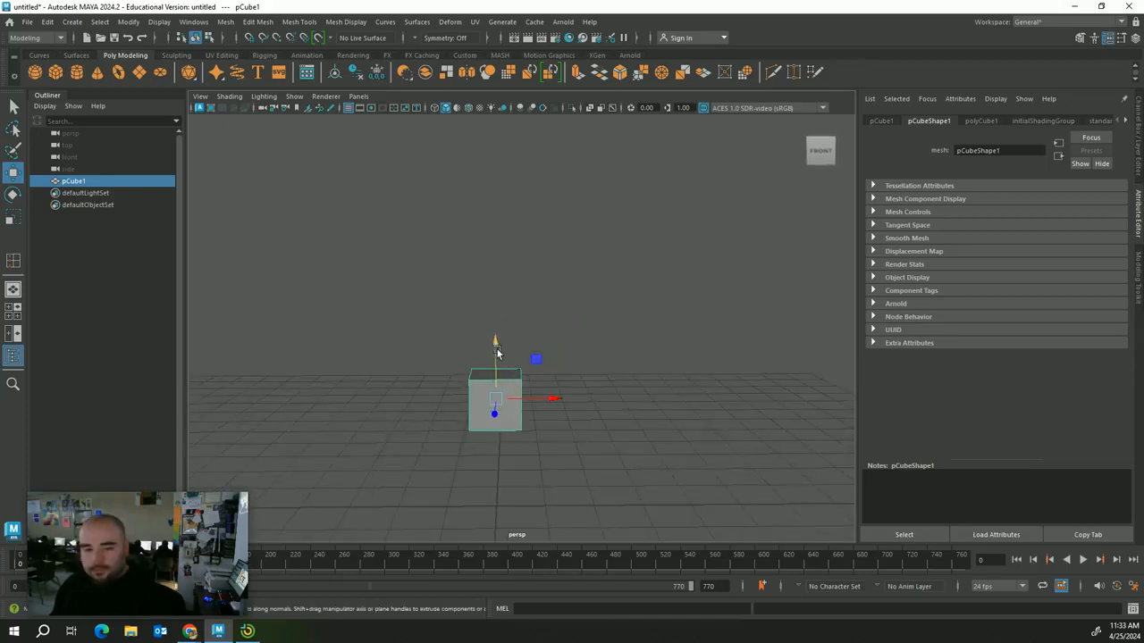
{"action": "right_click_drag", "start_coordinate": [497, 381], "coordinate": [493, 320]}
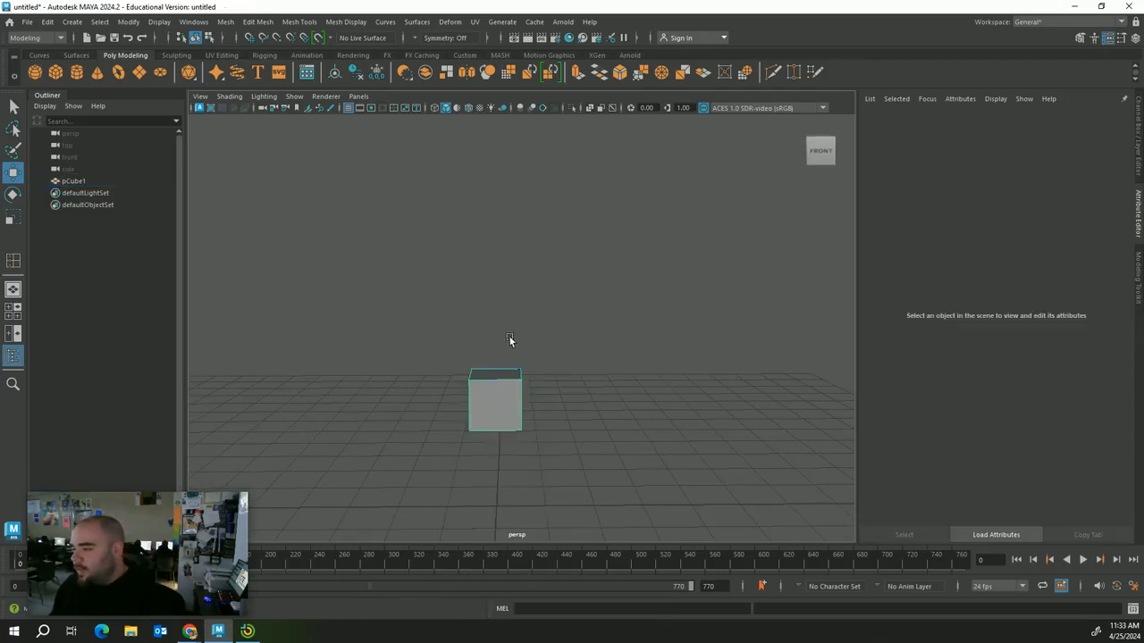
{"action": "left_click_drag", "start_coordinate": [510, 338], "coordinate": [549, 336], "text": "alt"}
{"action": "left_click", "coordinate": [552, 342]}
{"action": "left_click", "coordinate": [553, 306]}
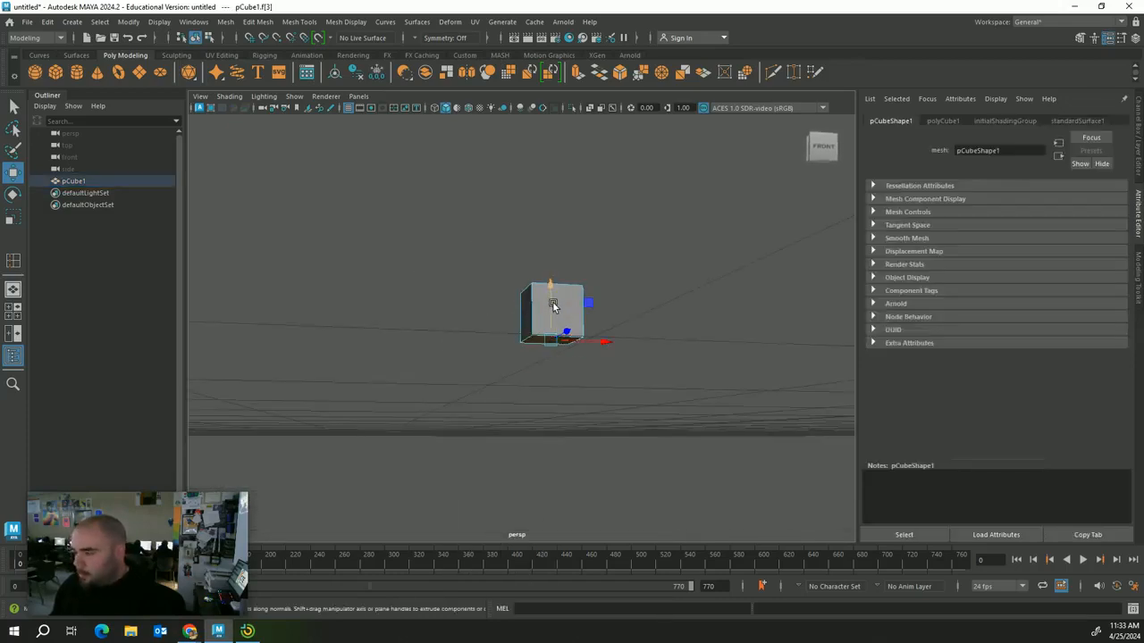
{"action": "key", "text": "r"}
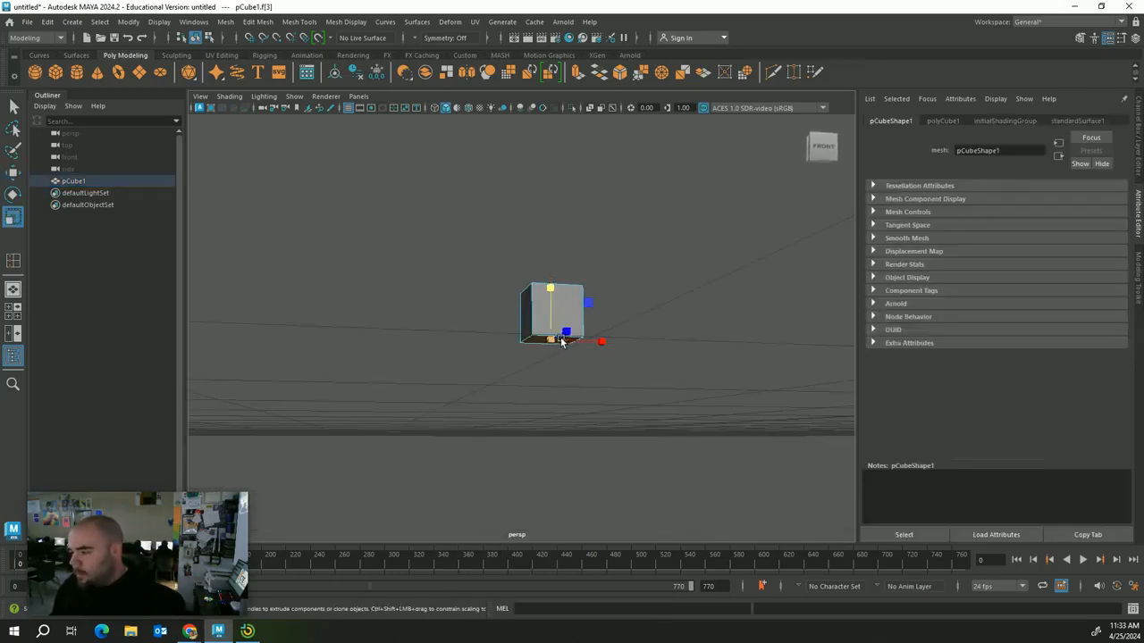
{"action": "left_click_drag", "start_coordinate": [553, 339], "coordinate": [520, 441]}
{"action": "key", "text": "w"}
{"action": "left_click", "coordinate": [627, 392]}
{"action": "mouse_move", "coordinate": [626, 392]}
{"action": "left_mouse_down", "text": "alt"}
{"action": "mouse_move", "coordinate": [633, 377]}
{"action": "mouse_move", "coordinate": [681, 381]}
{"action": "mouse_move", "coordinate": [610, 375]}
{"action": "left_mouse_up", "text": "alt"}
- Examine the tapered trunk's front face and underside, and check it as a whole object
{"action": "left_click", "coordinate": [572, 396]}
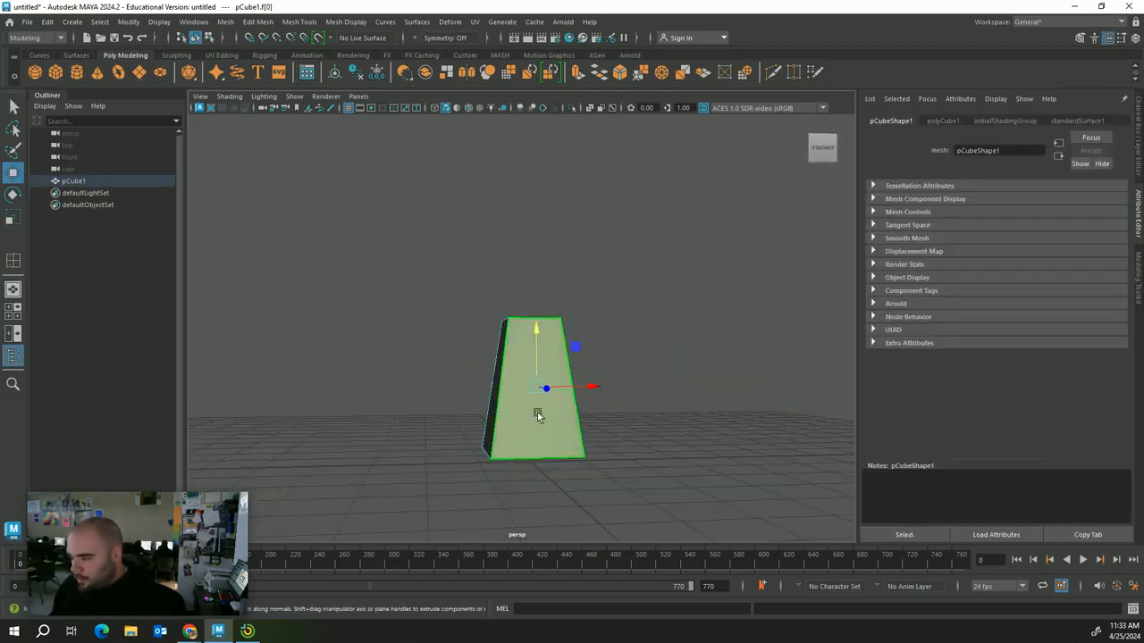
{"action": "left_click_drag", "start_coordinate": [536, 415], "coordinate": [628, 304], "text": "alt"}
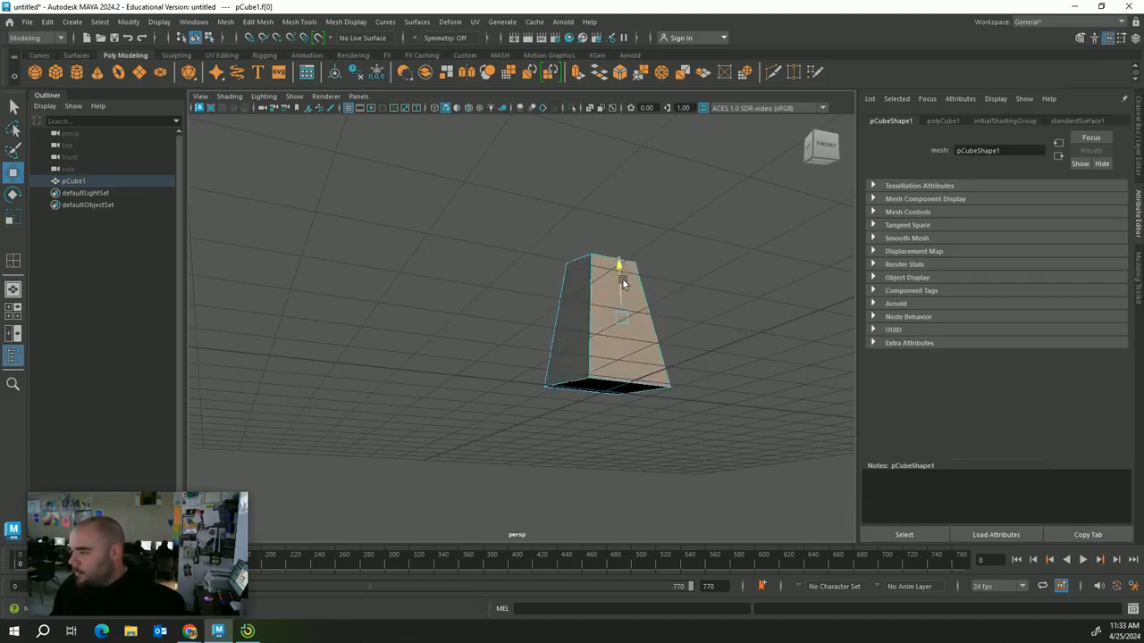
{"action": "left_click", "coordinate": [610, 379]}
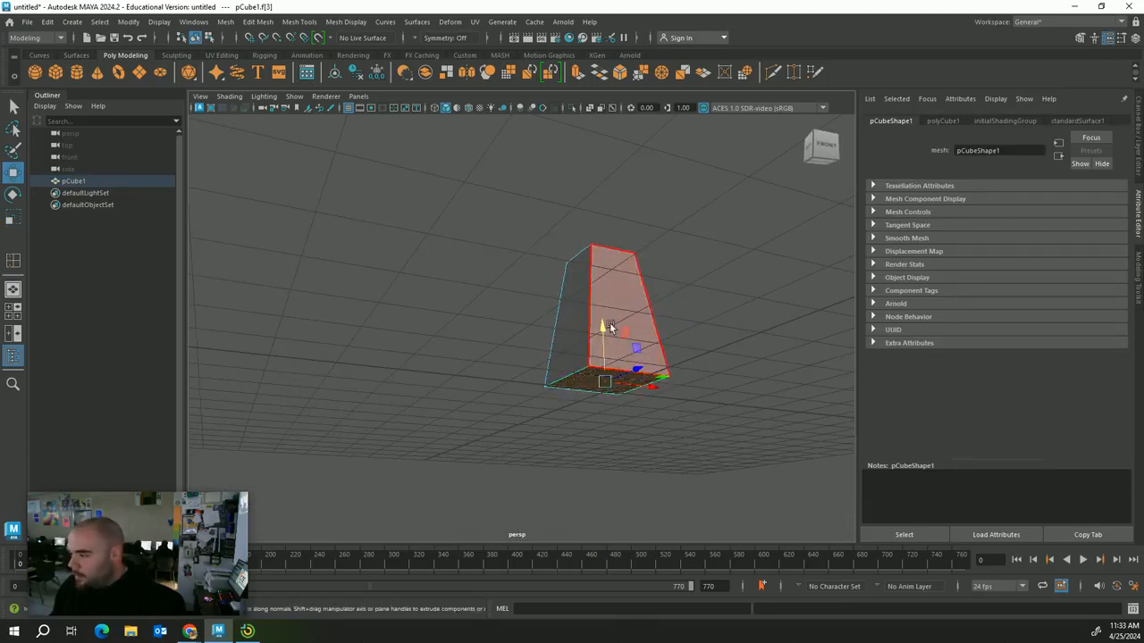
{"action": "left_click_drag", "start_coordinate": [605, 338], "coordinate": [594, 444], "text": "alt"}
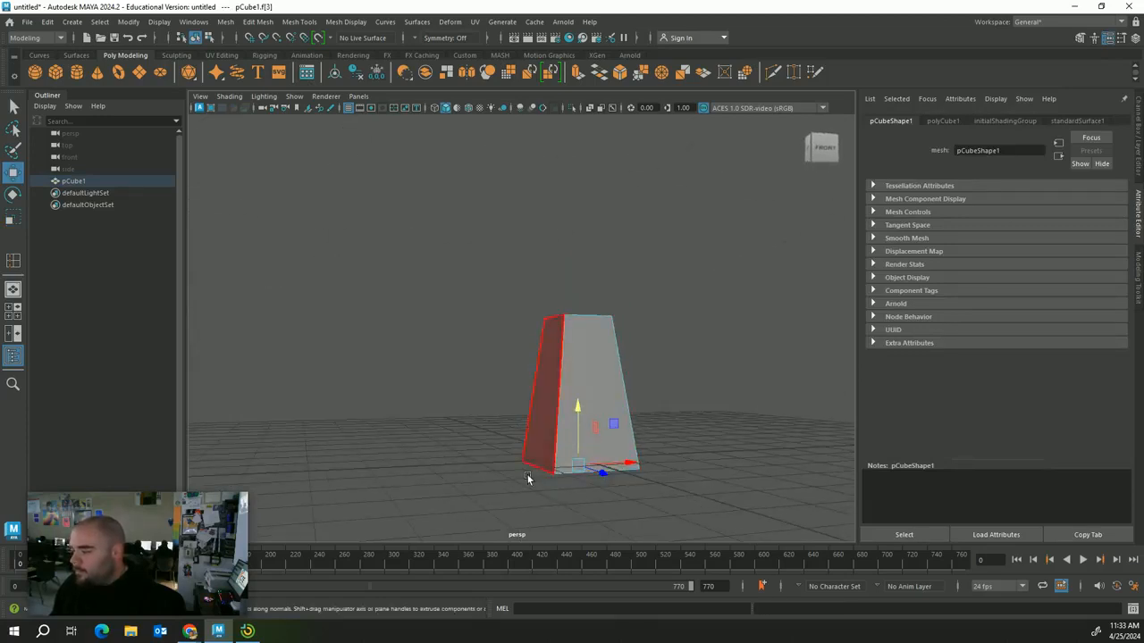
{"action": "left_click_drag", "start_coordinate": [528, 475], "coordinate": [543, 327], "text": "alt"}
{"action": "right_click_drag", "start_coordinate": [553, 279], "coordinate": [595, 270]}
{"action": "left_click", "coordinate": [593, 273]}
{"action": "left_click_drag", "start_coordinate": [563, 374], "coordinate": [472, 403], "text": "alt"}
{"action": "left_click", "coordinate": [520, 395]}
- Extrude the trunk's top face upward as a short section and scale the end down slightly
{"action": "right_click_drag", "start_coordinate": [423, 279], "coordinate": [423, 370]}
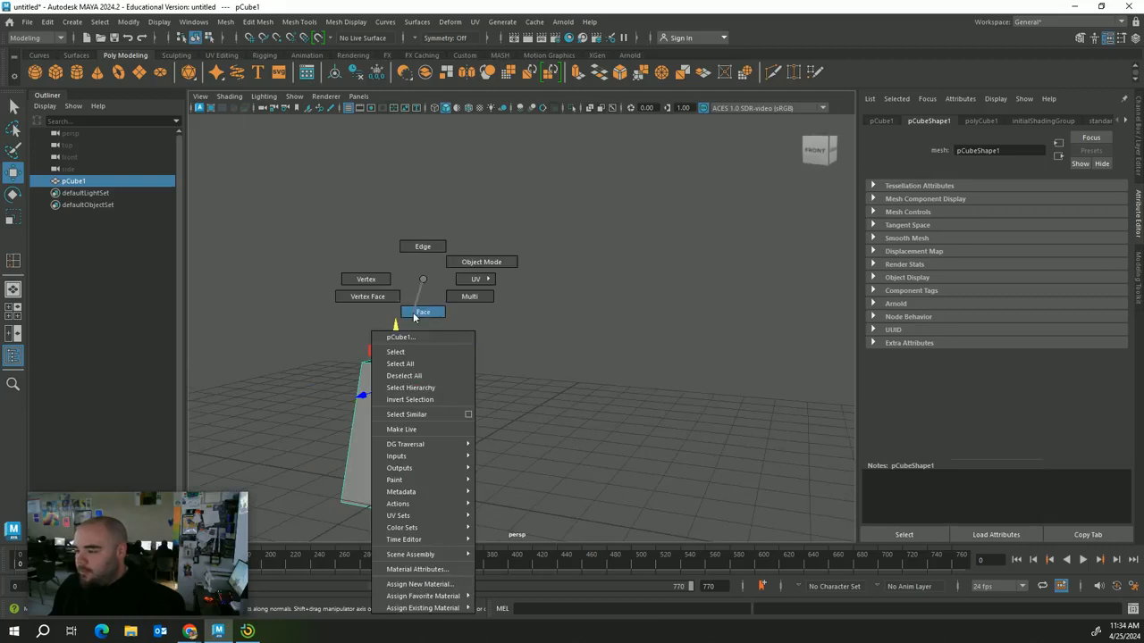
{"action": "right_click_drag", "start_coordinate": [413, 318], "coordinate": [413, 318]}
{"action": "left_click", "coordinate": [401, 360]}
{"action": "left_click_drag", "start_coordinate": [476, 368], "coordinate": [515, 362], "text": "alt"}
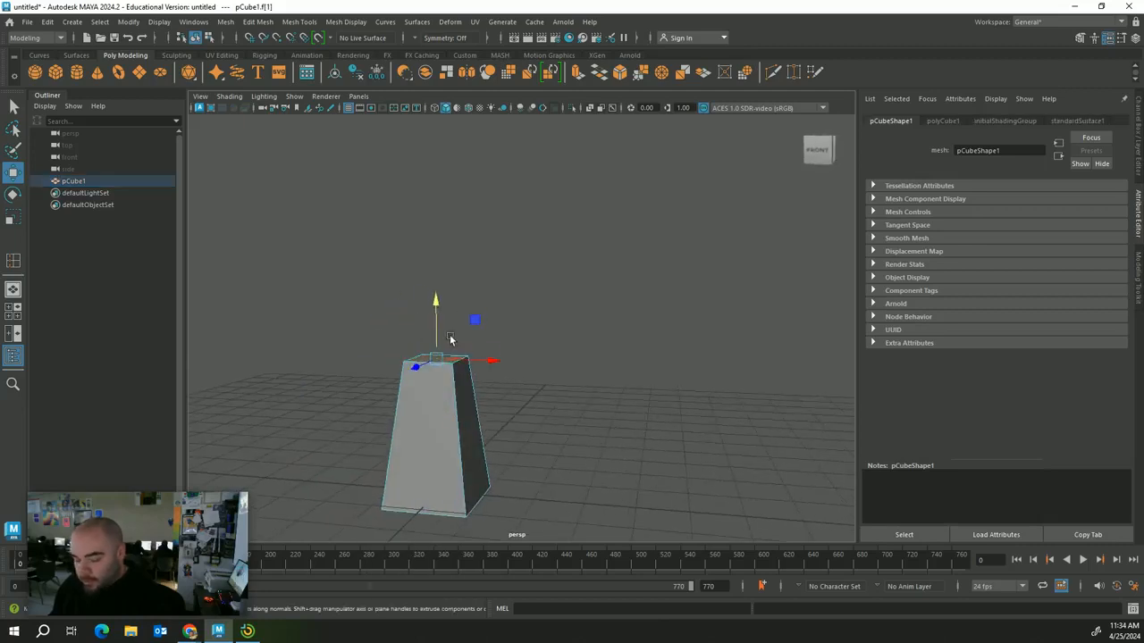
{"action": "left_click_drag", "start_coordinate": [437, 323], "coordinate": [442, 291]}
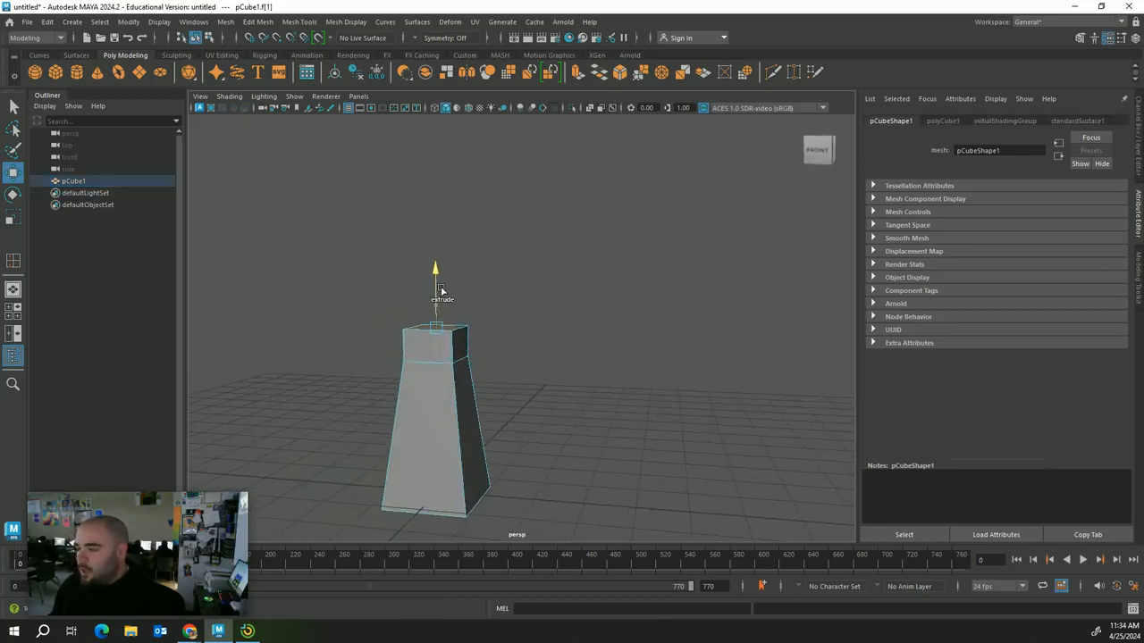
{"action": "key", "text": "ctrl+e"}
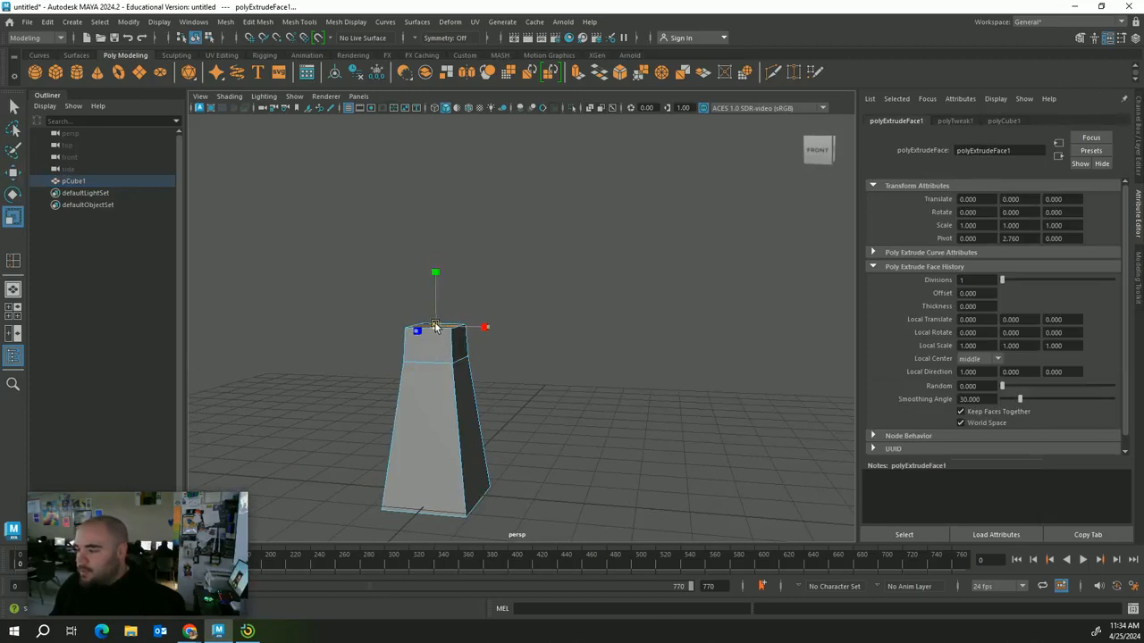
- Extrude a taller section upward from the top face and scale its end smaller to continue the taper
{"action": "key", "text": "ctrl+e"}
{"action": "left_click_drag", "start_coordinate": [435, 290], "coordinate": [440, 226]}
{"action": "key", "text": "r"}
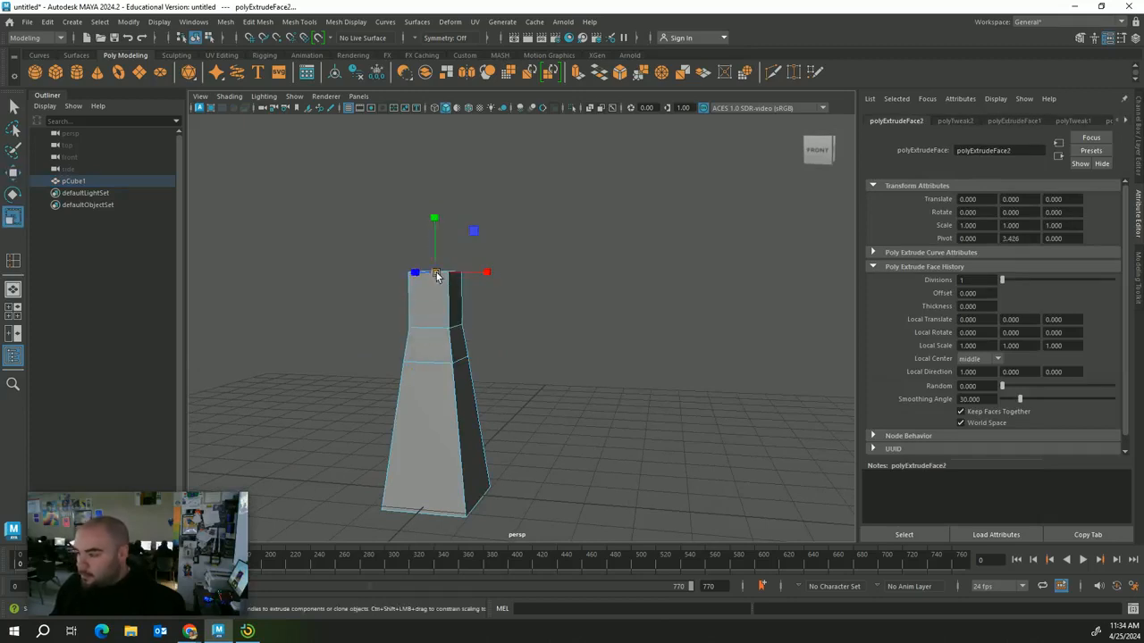
{"action": "left_click_drag", "start_coordinate": [436, 276], "coordinate": [429, 277]}
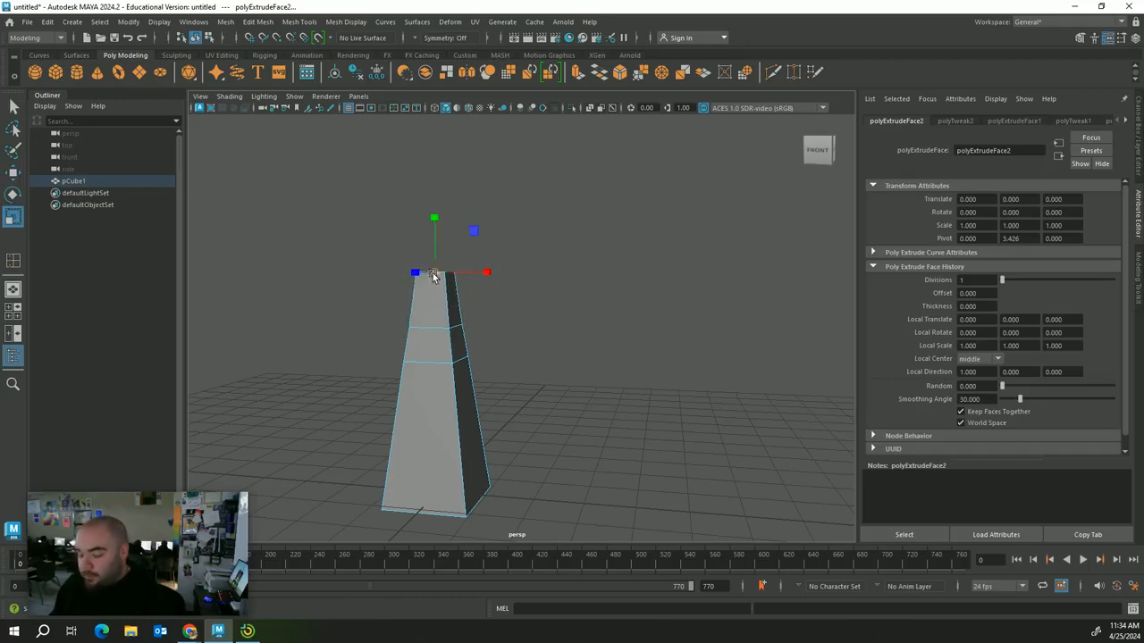
- Shift the top face sideways along X, extrude another section and rotate its end so the trunk bends
{"action": "key", "text": "w"}
{"action": "left_click_drag", "start_coordinate": [463, 272], "coordinate": [521, 225]}
{"action": "key", "text": "e"}
{"action": "key", "text": "w"}
{"action": "key", "text": "e"}
{"action": "left_click_drag", "start_coordinate": [494, 316], "coordinate": [516, 315], "text": "alt"}
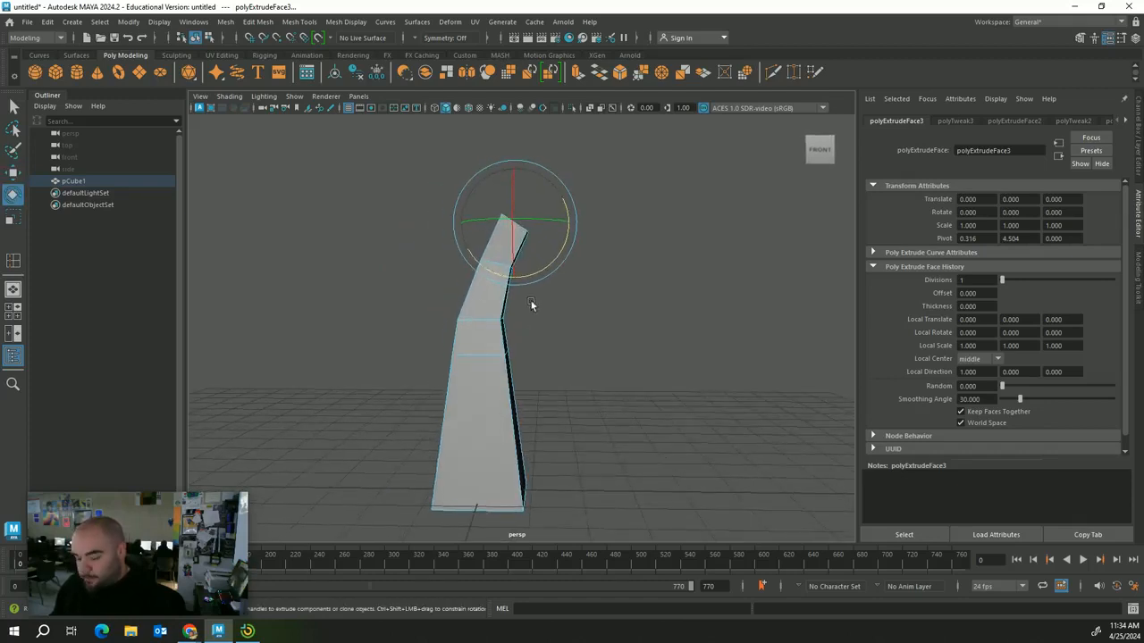
- Extrude a further section from the tilted tip along the bend to extend the curve, and clear the selection
{"action": "key", "text": "w"}
{"action": "left_click_drag", "start_coordinate": [518, 205], "coordinate": [563, 199], "text": "shift"}
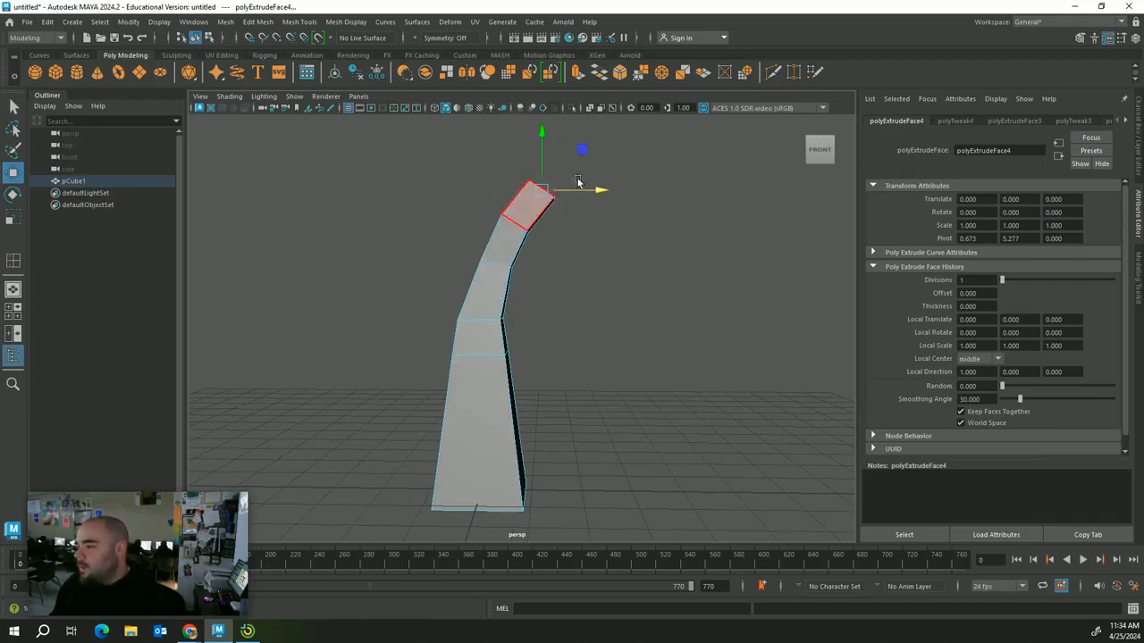
{"action": "left_click_drag", "start_coordinate": [671, 246], "coordinate": [648, 265], "text": "alt"}
{"action": "left_click", "coordinate": [590, 306]}
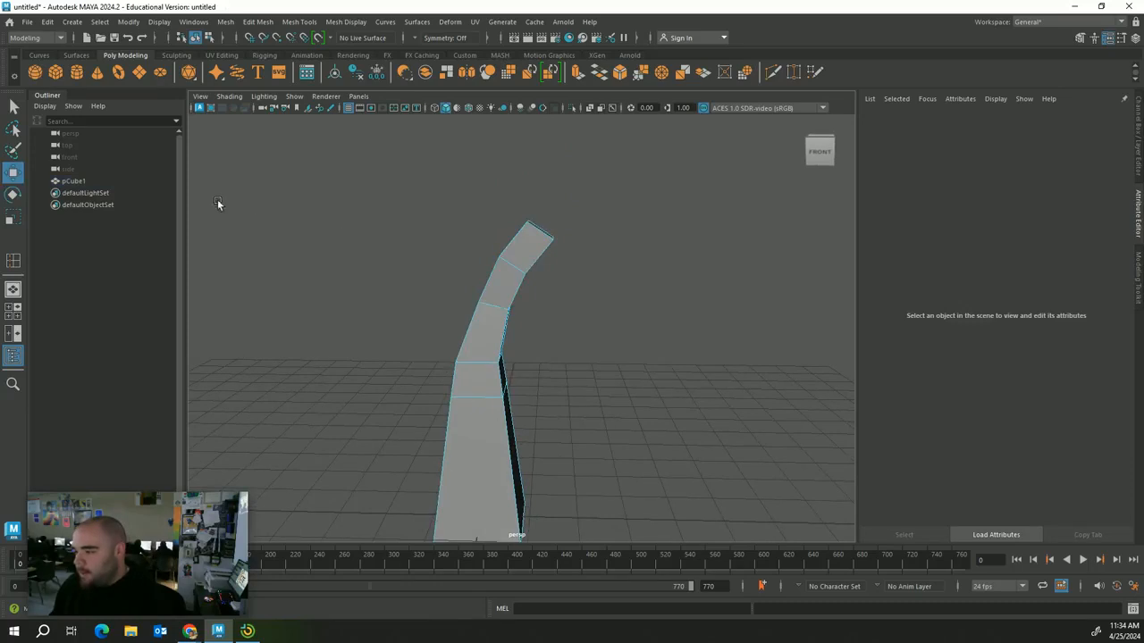
- Compare the curved trunk in smooth mesh preview with its unsmoothed low-poly display
{"action": "left_click_drag", "start_coordinate": [393, 324], "coordinate": [658, 358], "text": "alt"}
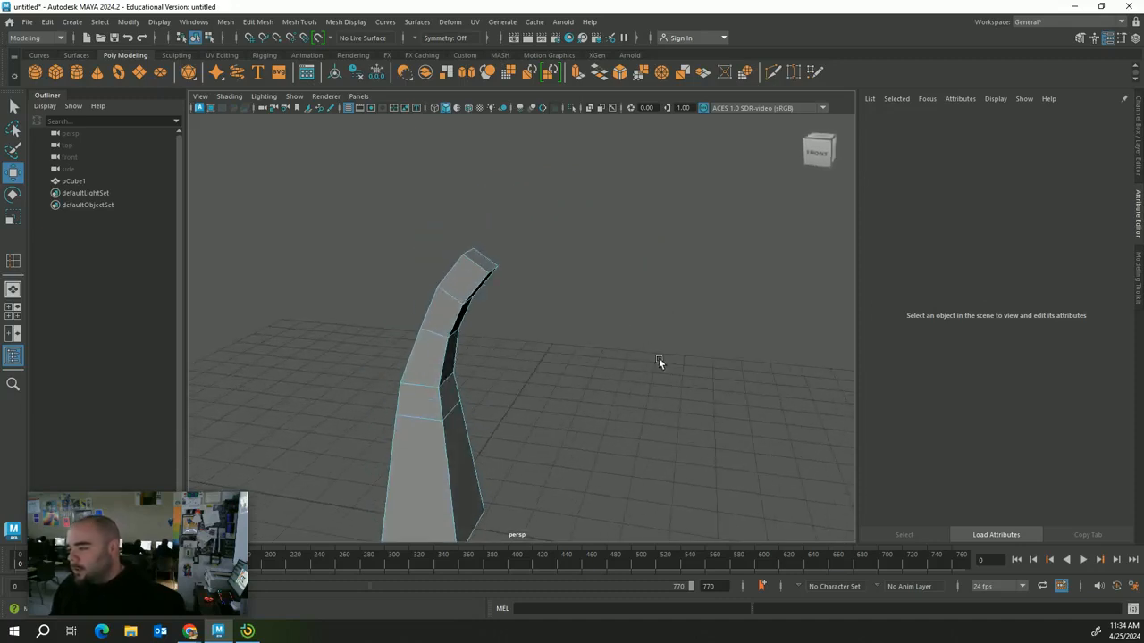
{"action": "key", "text": "3"}
{"action": "left_click_drag", "start_coordinate": [645, 402], "coordinate": [615, 371], "text": "alt"}
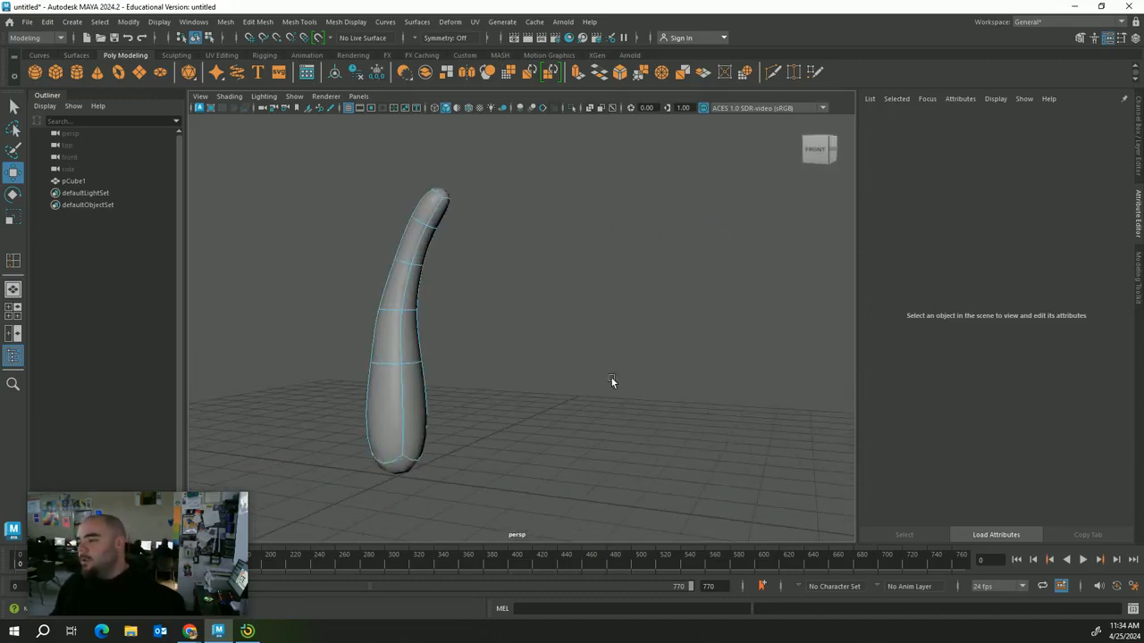
{"action": "key", "text": "1"}
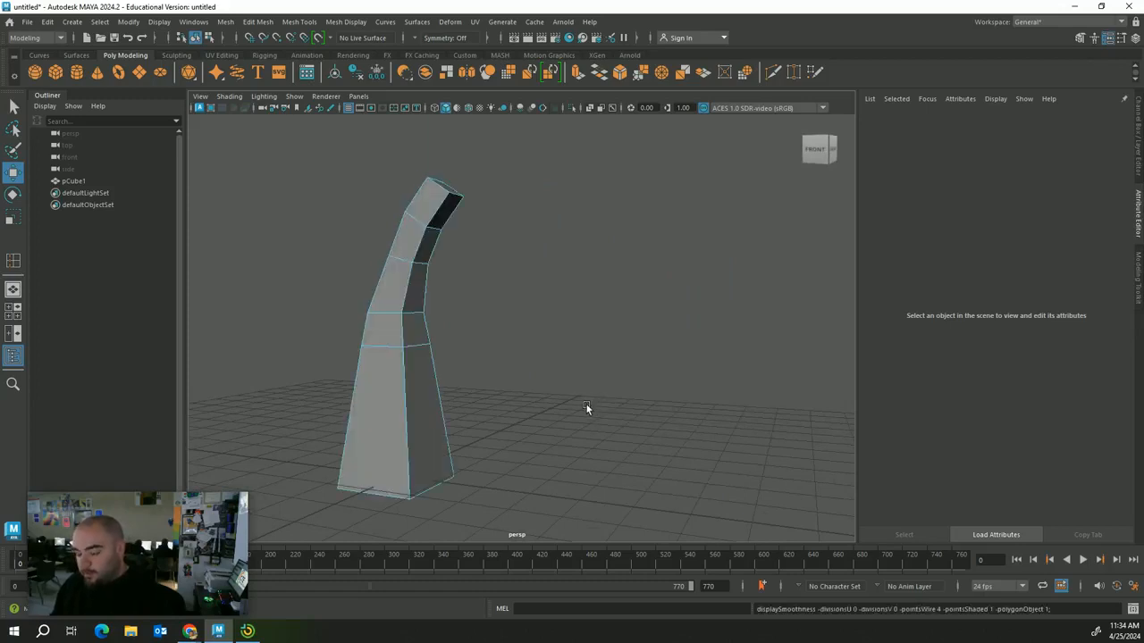
{"action": "key", "text": "3"}
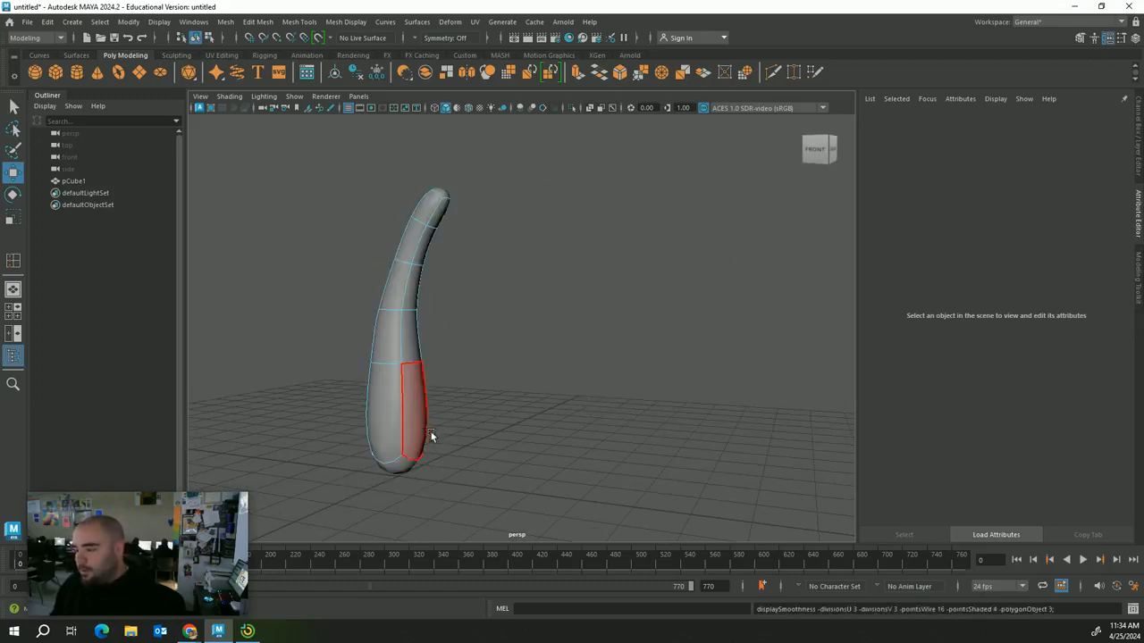
{"action": "key", "text": "1"}
- Extrude the outer side face of the section below the tip and scale it down to inset a branch base
{"action": "left_click_drag", "start_coordinate": [495, 326], "coordinate": [465, 304], "text": "alt"}
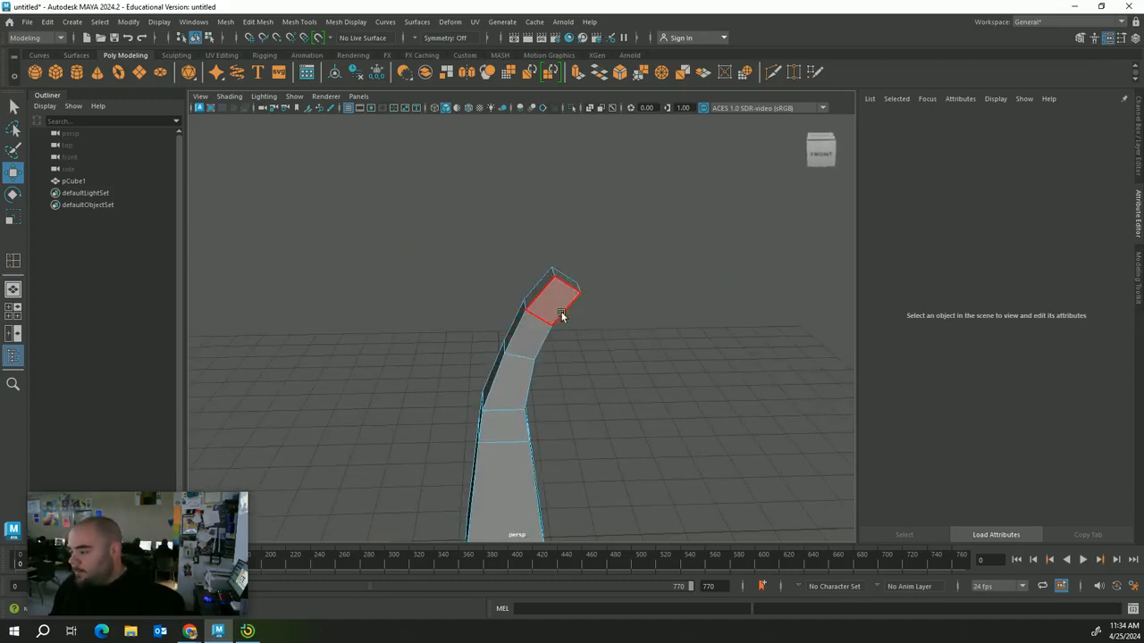
{"action": "left_click_drag", "start_coordinate": [557, 311], "coordinate": [590, 373], "text": "alt"}
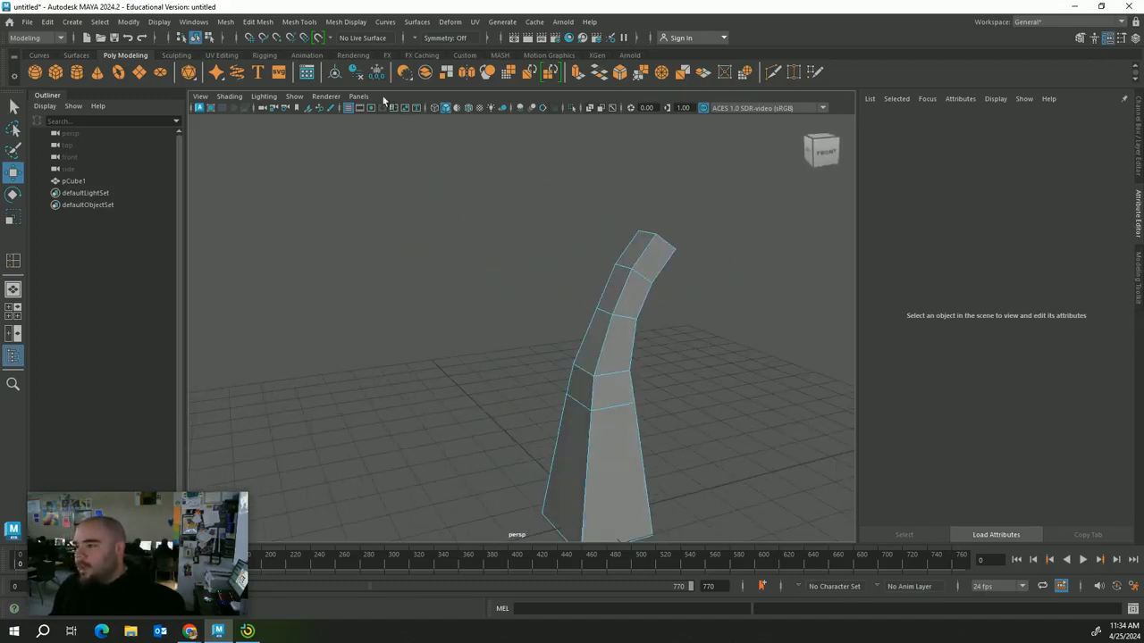
{"action": "left_click", "coordinate": [610, 305]}
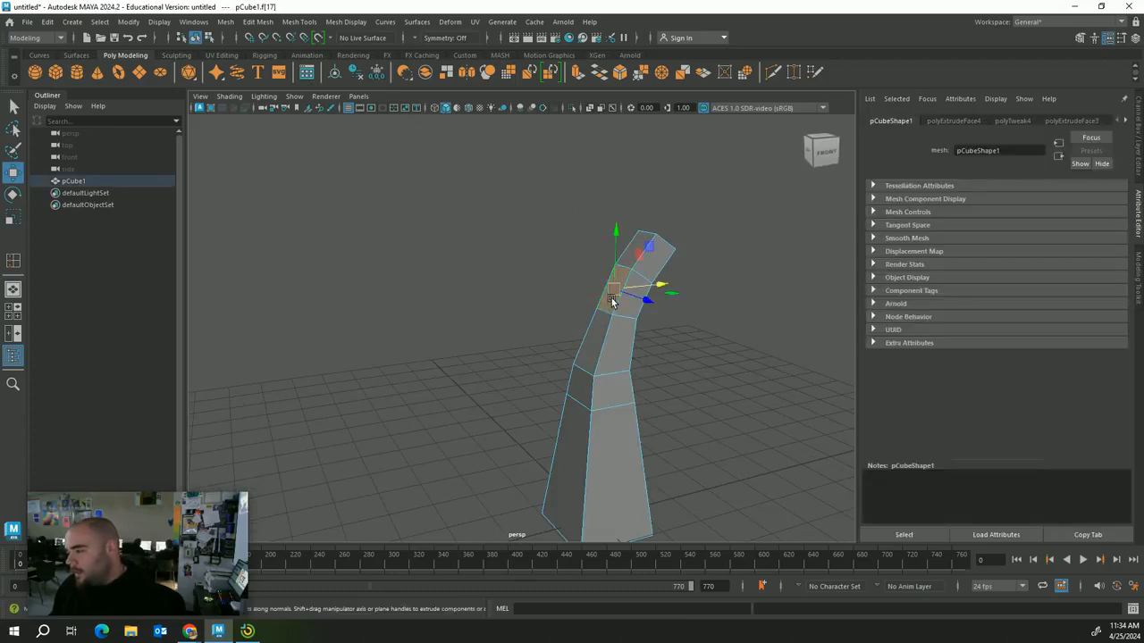
{"action": "key", "text": "r"}
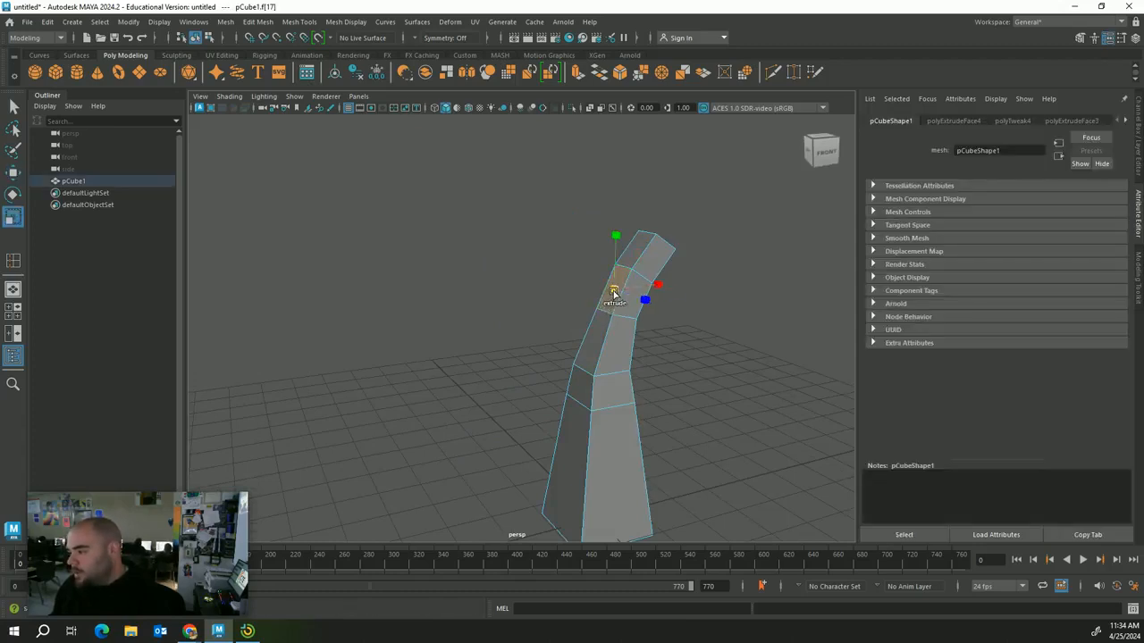
{"action": "key", "text": "ctrl+e"}
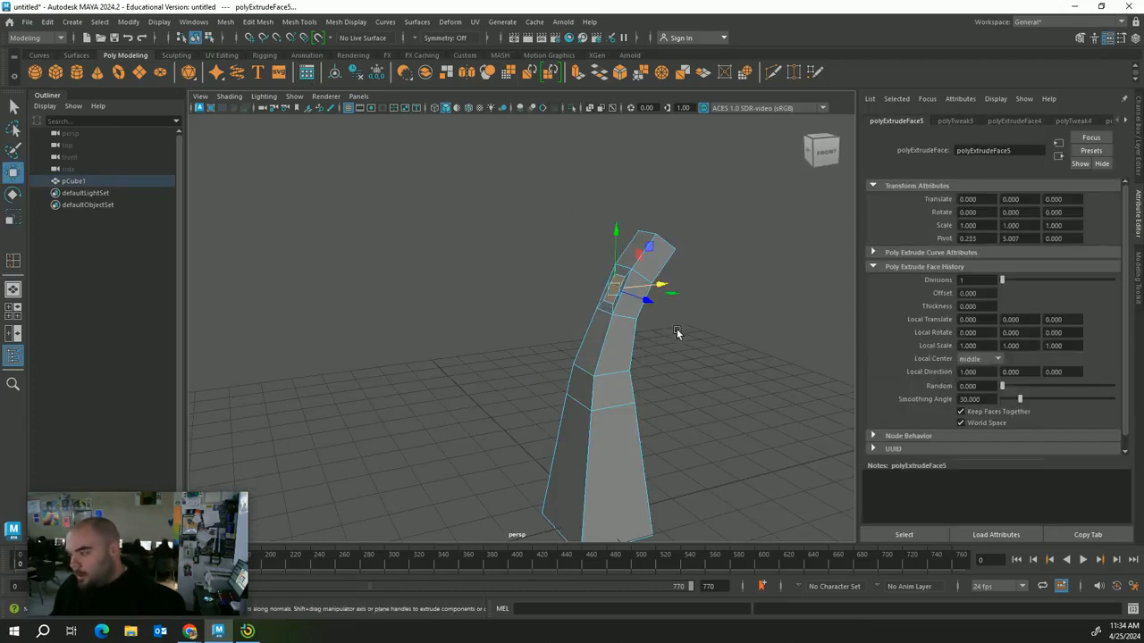
- Extrude the inset face outward into a long, slightly raised side branch and narrow its end
{"action": "left_click_drag", "start_coordinate": [676, 328], "coordinate": [638, 325], "text": "alt"}
{"action": "left_click_drag", "start_coordinate": [552, 262], "coordinate": [413, 192]}
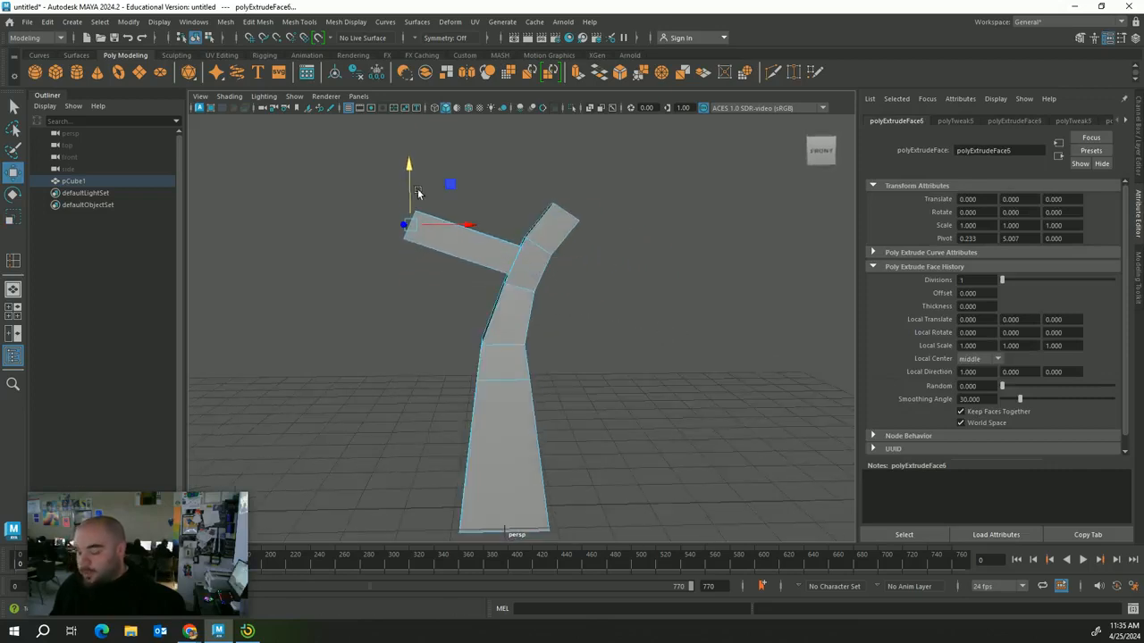
{"action": "left_click_drag", "start_coordinate": [439, 230], "coordinate": [293, 268]}
{"action": "key", "text": "r"}
- Check the trunk and new branch in smooth mesh preview and return to the unsmoothed display
{"action": "key", "text": "3"}
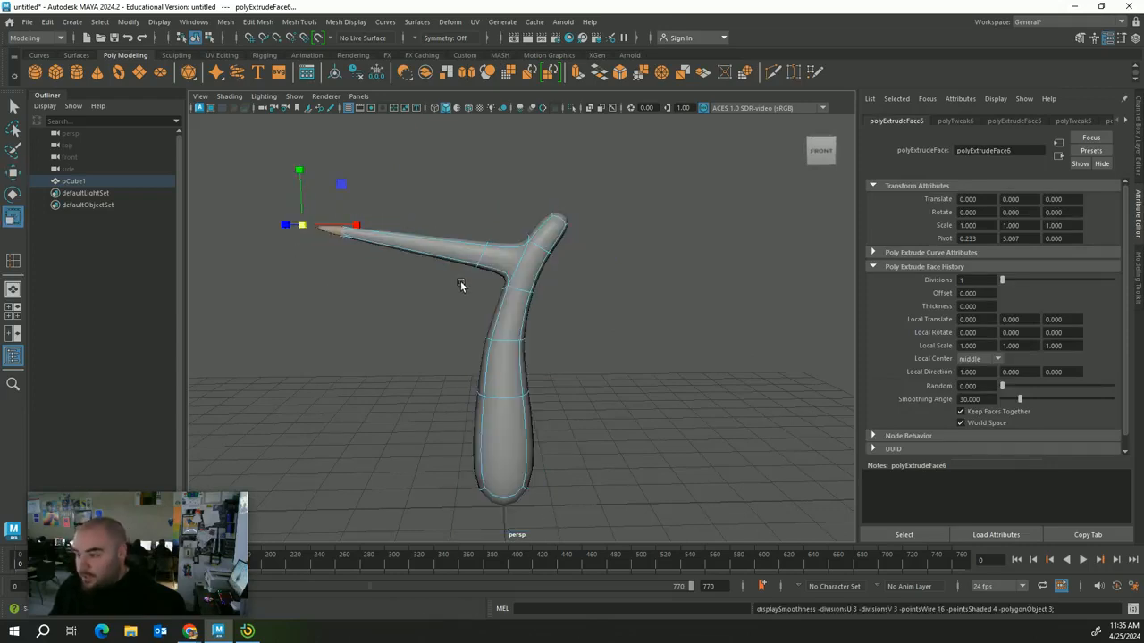
{"action": "left_click_drag", "start_coordinate": [497, 314], "coordinate": [533, 345], "text": "alt"}
{"action": "key", "text": "1"}
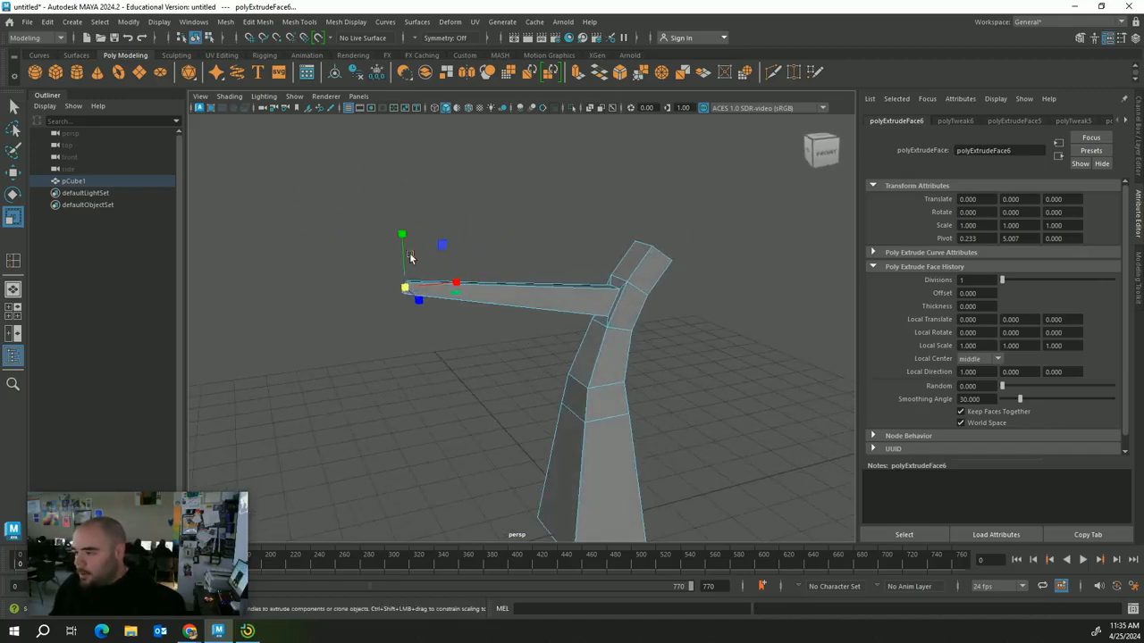
- Extrude two more sections from the branch's end, one rising outward and one reaching further out
{"action": "key", "text": "w"}
{"action": "left_click_drag", "start_coordinate": [438, 284], "coordinate": [384, 240], "text": "shift"}
{"action": "left_click_drag", "start_coordinate": [413, 277], "coordinate": [304, 244]}
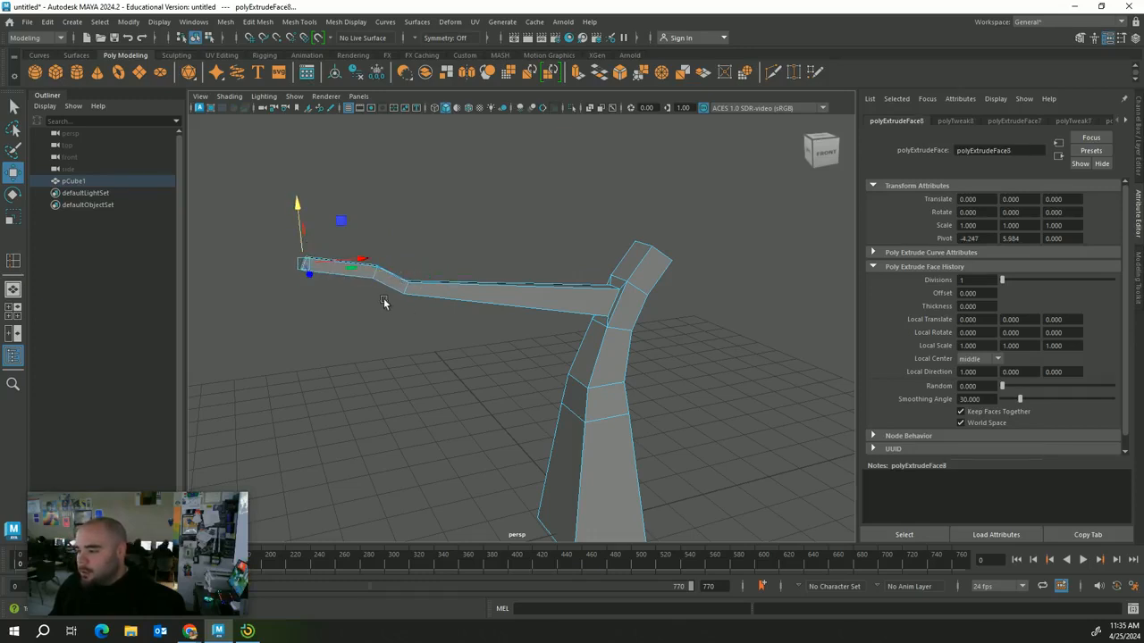
- Inset the top face of the branch's short bent section, extrude it upward as an offshoot and narrow its tip
{"action": "left_click_drag", "start_coordinate": [500, 331], "coordinate": [551, 377], "text": "alt"}
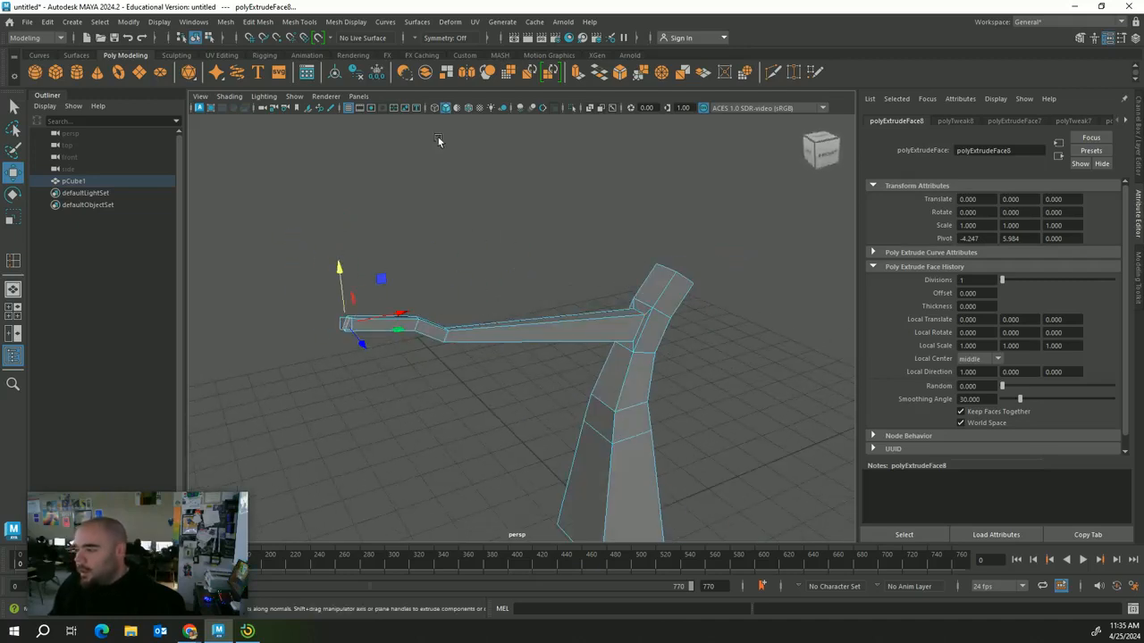
{"action": "left_click", "coordinate": [435, 325]}
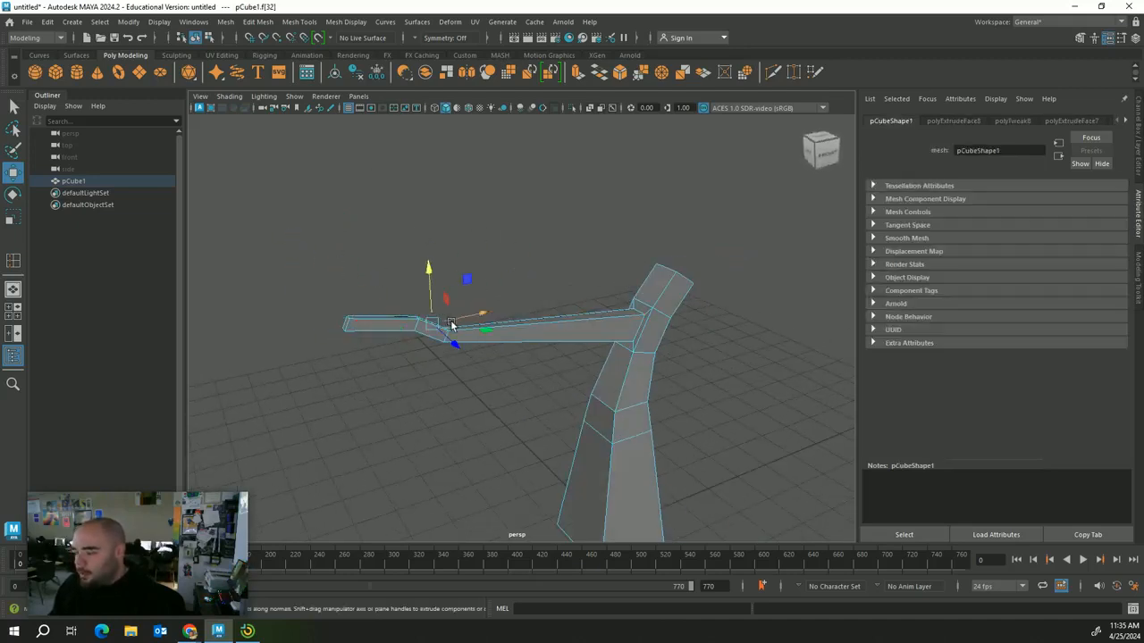
{"action": "key", "text": "r"}
{"action": "left_click_drag", "start_coordinate": [454, 334], "coordinate": [416, 388], "text": "alt"}
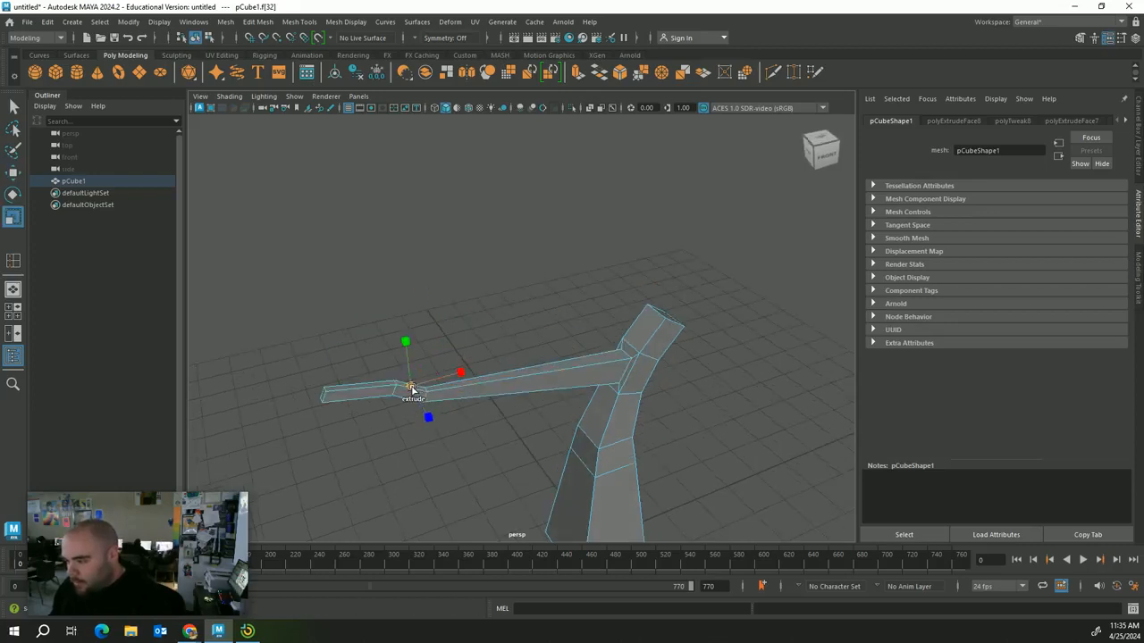
{"action": "right_click_drag", "start_coordinate": [410, 389], "coordinate": [411, 390], "text": "shift"}
{"action": "left_click_drag", "start_coordinate": [411, 355], "coordinate": [447, 327], "text": "shift"}
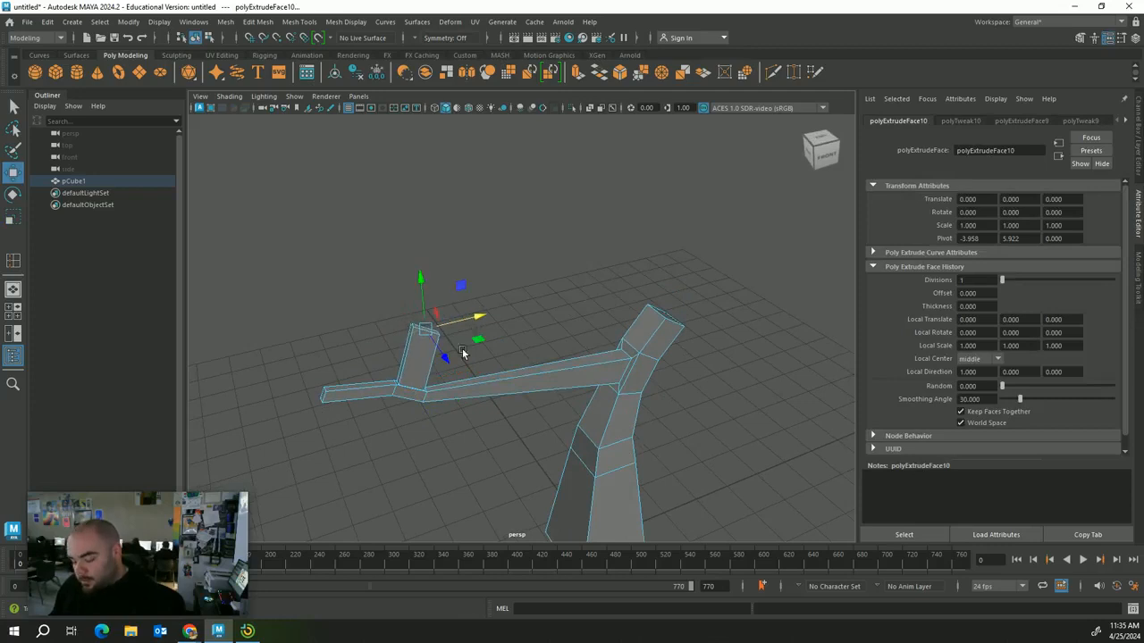
{"action": "key", "text": "r"}
{"action": "left_click", "coordinate": [475, 320]}
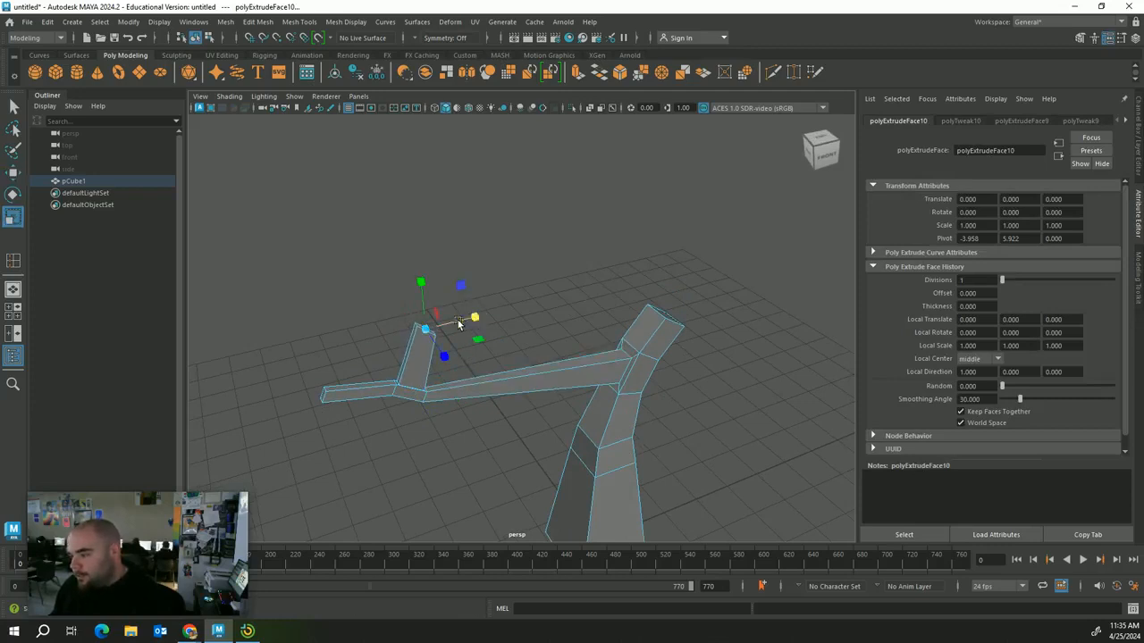
- Narrow the upright offshoot's tip to a thin point and check the branch in smooth mesh preview
{"action": "left_click_drag", "start_coordinate": [432, 329], "coordinate": [422, 336]}
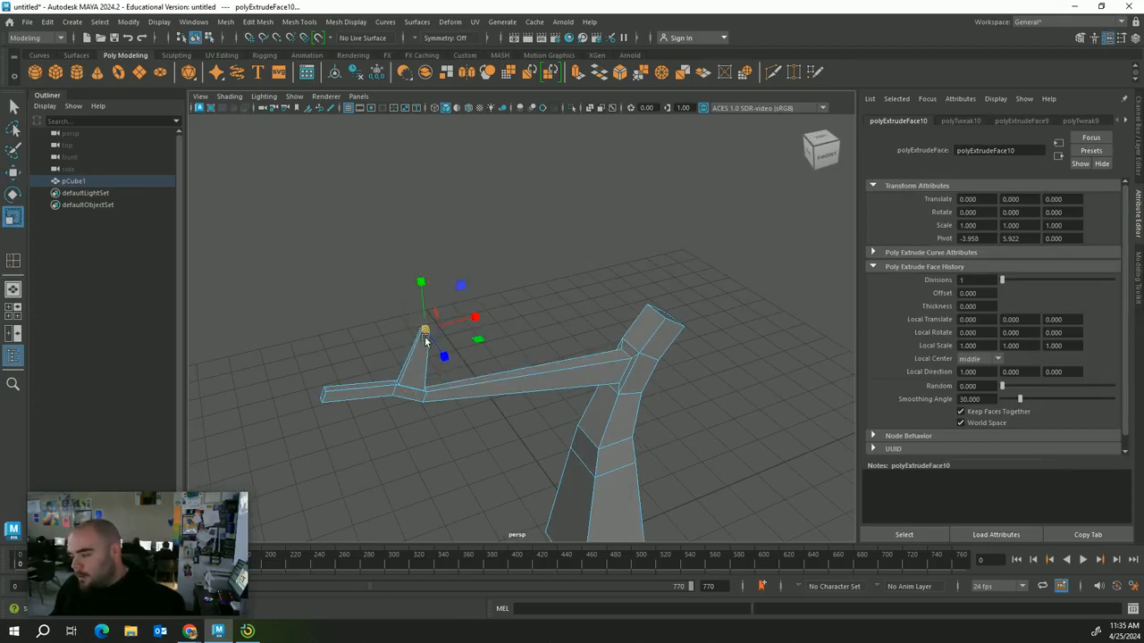
{"action": "left_click", "coordinate": [465, 390]}
{"action": "left_click_drag", "start_coordinate": [444, 423], "coordinate": [443, 317], "text": "alt"}
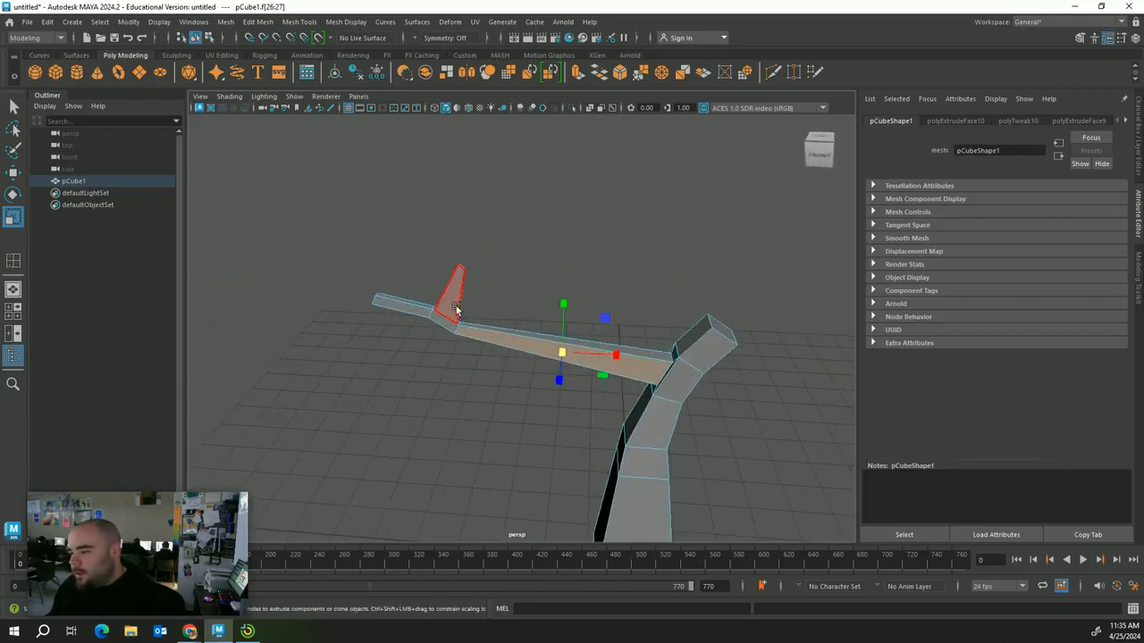
{"action": "right_click_drag", "start_coordinate": [455, 339], "coordinate": [463, 375], "text": "alt"}
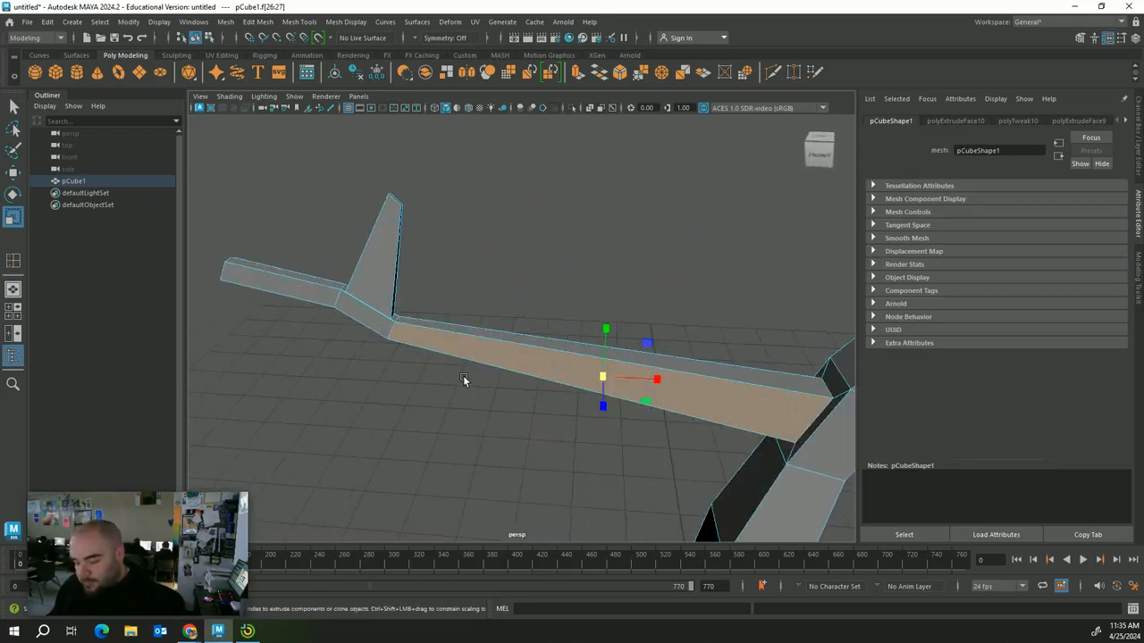
{"action": "key", "text": "3"}
{"action": "key", "text": "1"}
- Reposition the offshoot's tip so it stands more upright, and check the shape in smooth mesh preview
{"action": "left_click_drag", "start_coordinate": [468, 339], "coordinate": [336, 190], "text": "alt"}
{"action": "left_click", "coordinate": [347, 250]}
{"action": "key", "text": "w"}
{"action": "scroll", "coordinate": [509, 234], "scroll_direction": "down", "scroll_amount": 3}
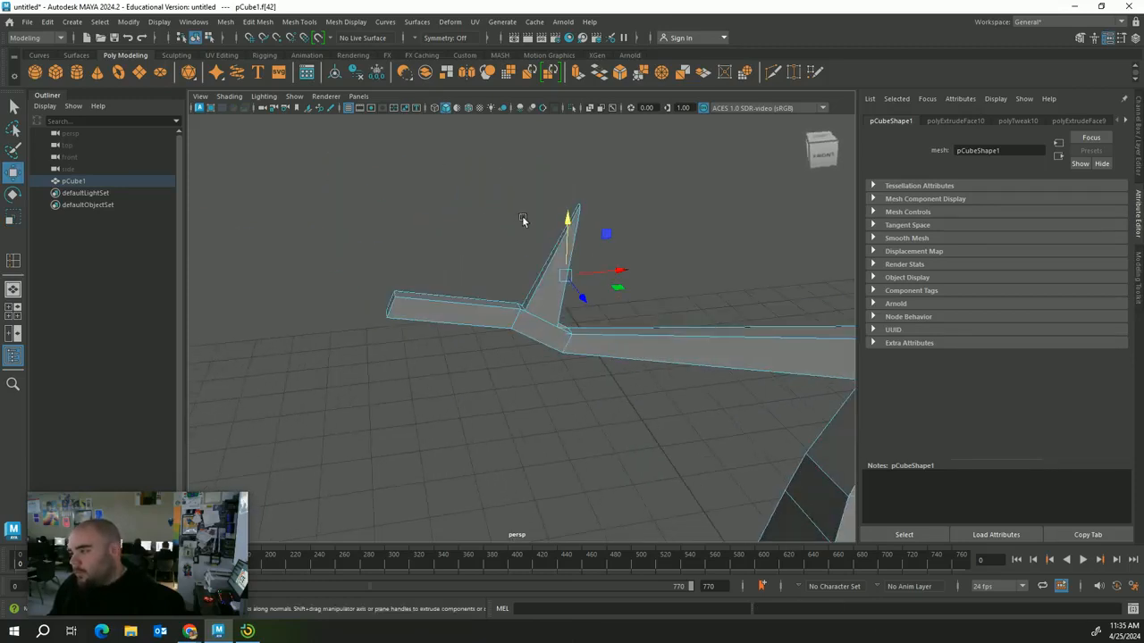
{"action": "left_click_drag", "start_coordinate": [511, 200], "coordinate": [556, 243]}
{"action": "key", "text": "r"}
{"action": "key", "text": "w"}
{"action": "left_click", "coordinate": [602, 260]}
{"action": "key", "text": "3"}
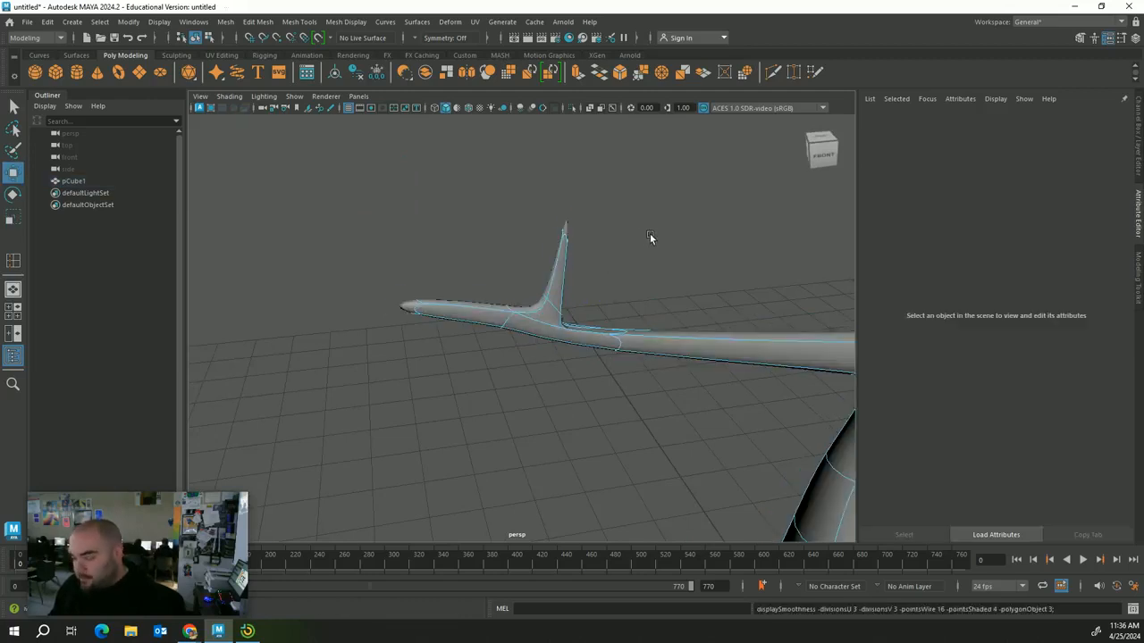
{"action": "left_click_drag", "start_coordinate": [690, 265], "coordinate": [569, 387], "text": "alt"}
{"action": "key", "text": "1"}
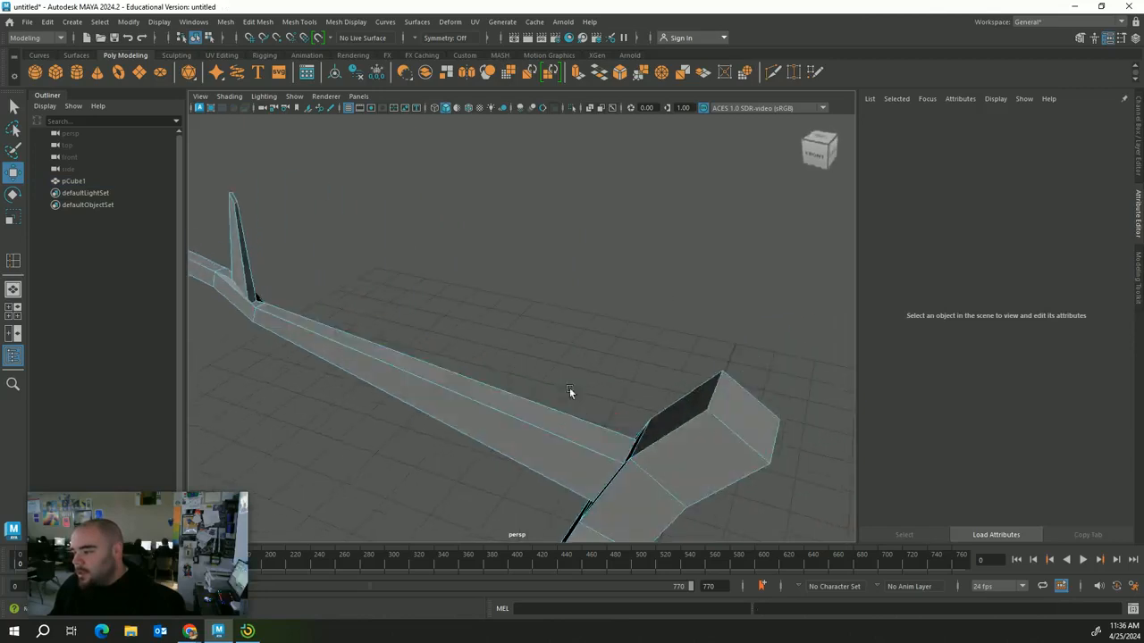
- Insert four edge loops along the branch's long section and two near its outer end
{"action": "middle_click_drag", "start_coordinate": [595, 388], "coordinate": [755, 295], "text": "alt"}
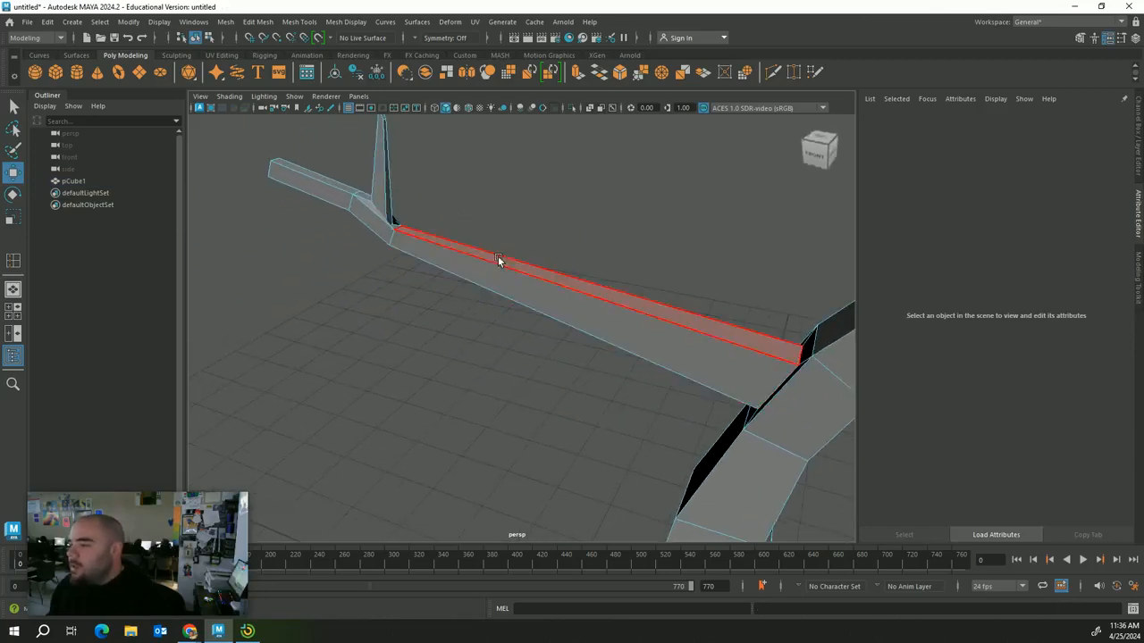
{"action": "left_click", "coordinate": [315, 22]}
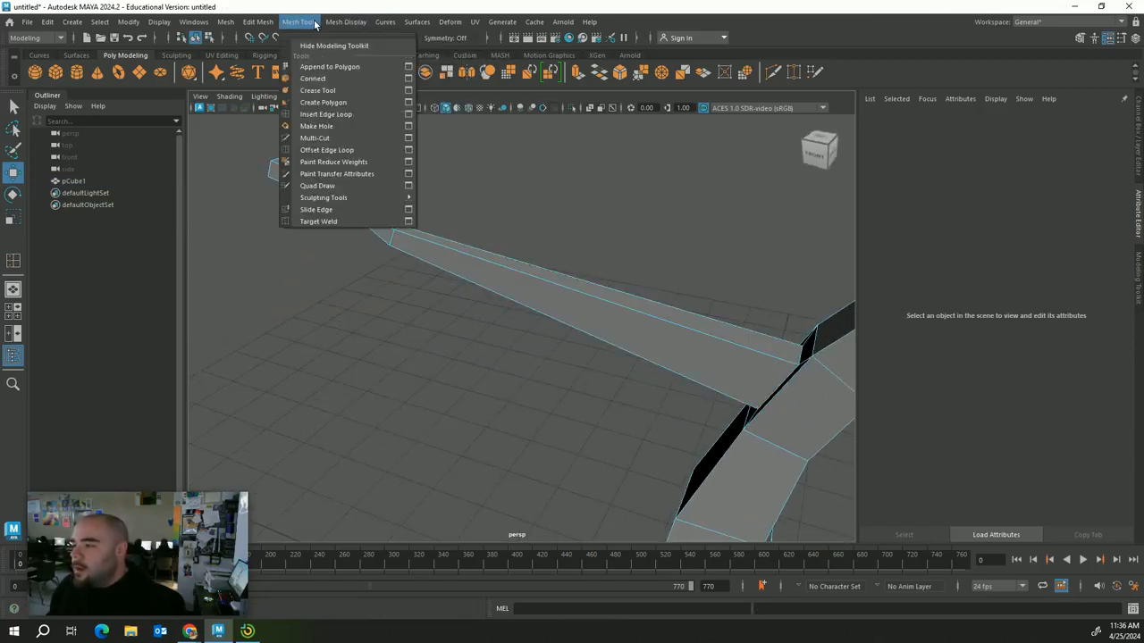
{"action": "left_click", "coordinate": [326, 114]}
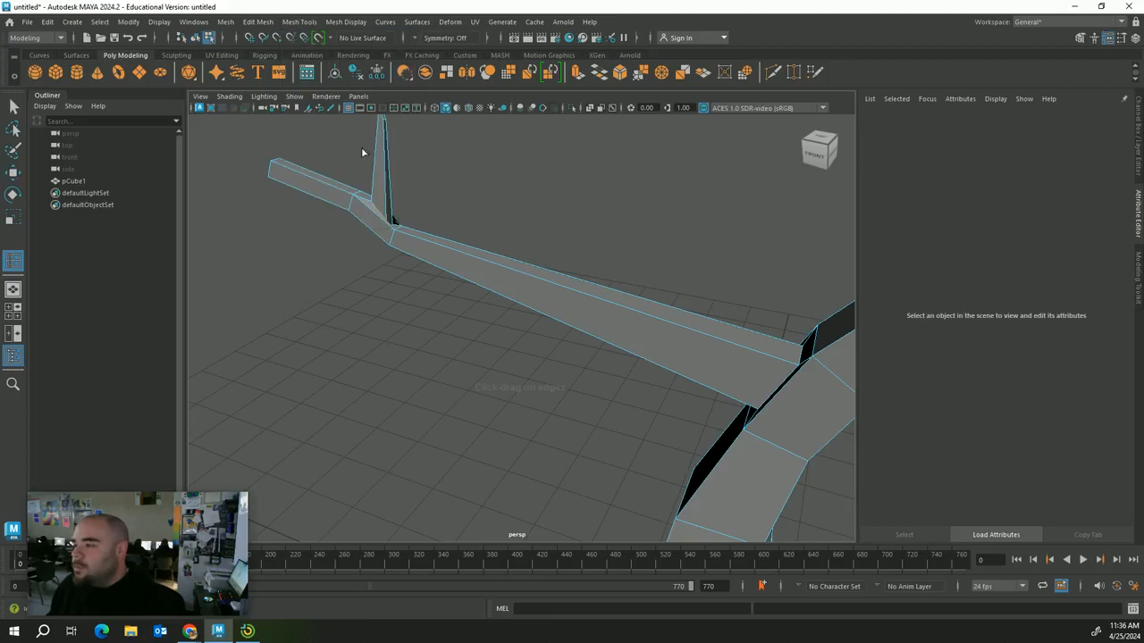
{"action": "left_click", "coordinate": [475, 259]}
{"action": "left_click", "coordinate": [589, 301]}
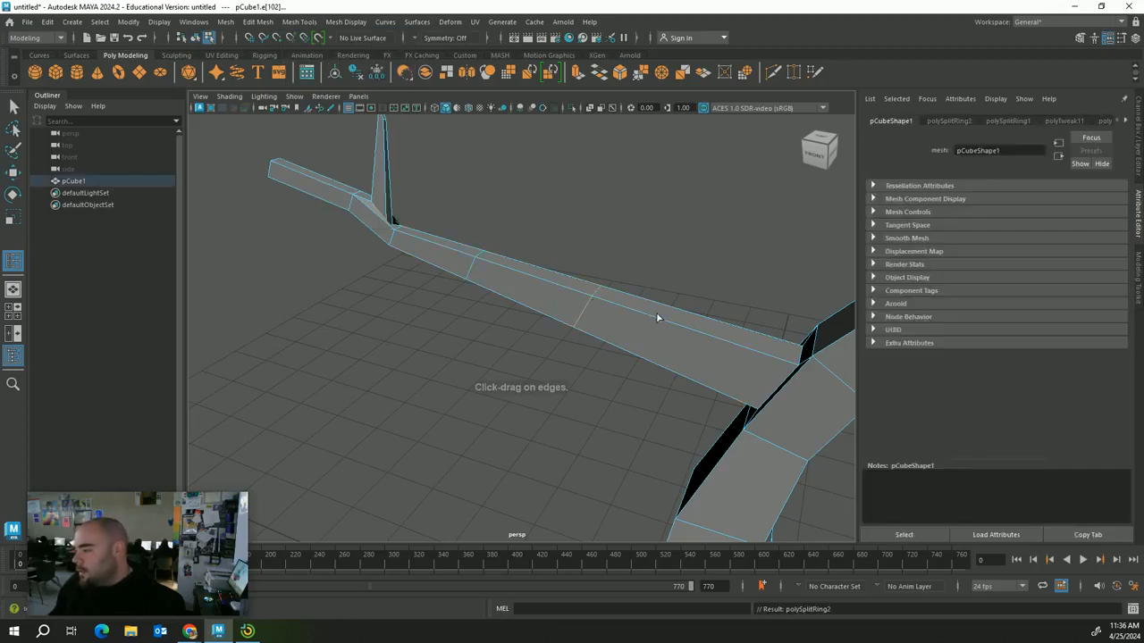
{"action": "left_click", "coordinate": [692, 334]}
{"action": "left_click_drag", "start_coordinate": [420, 349], "coordinate": [468, 278], "text": "alt"}
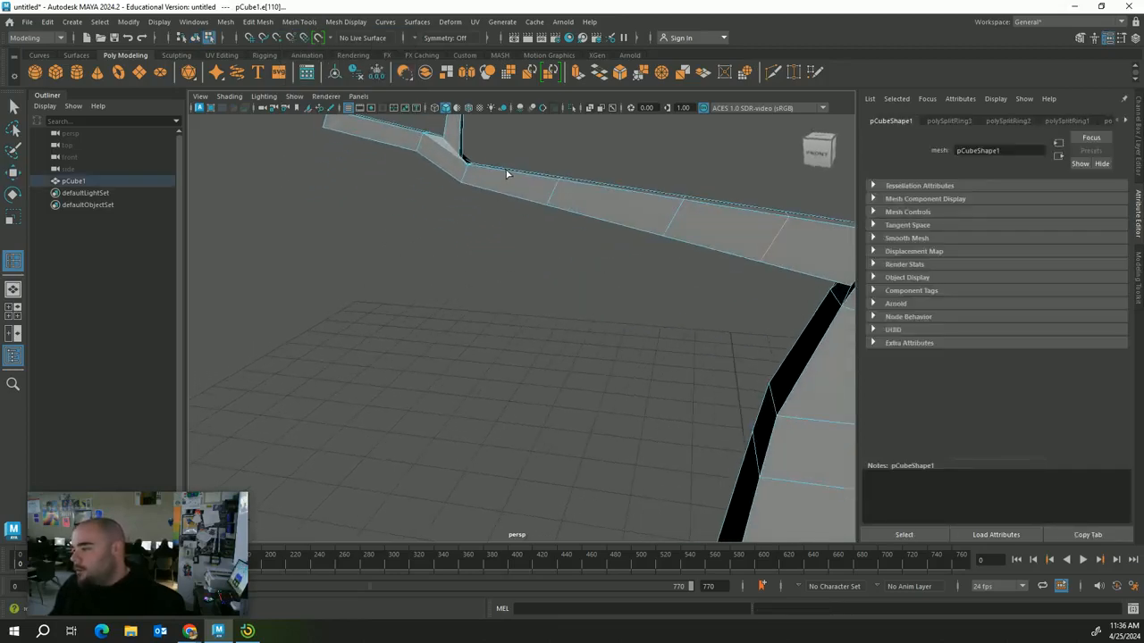
{"action": "left_click_drag", "start_coordinate": [497, 171], "coordinate": [433, 169], "text": "alt"}
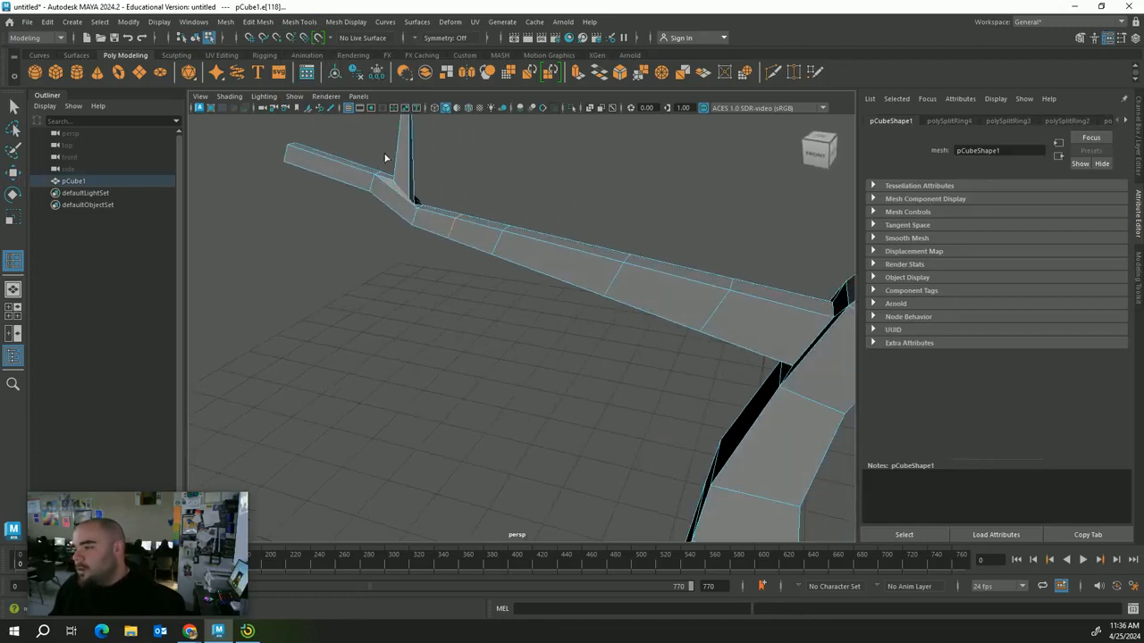
{"action": "left_click", "coordinate": [326, 161]}
{"action": "left_click", "coordinate": [310, 156]}
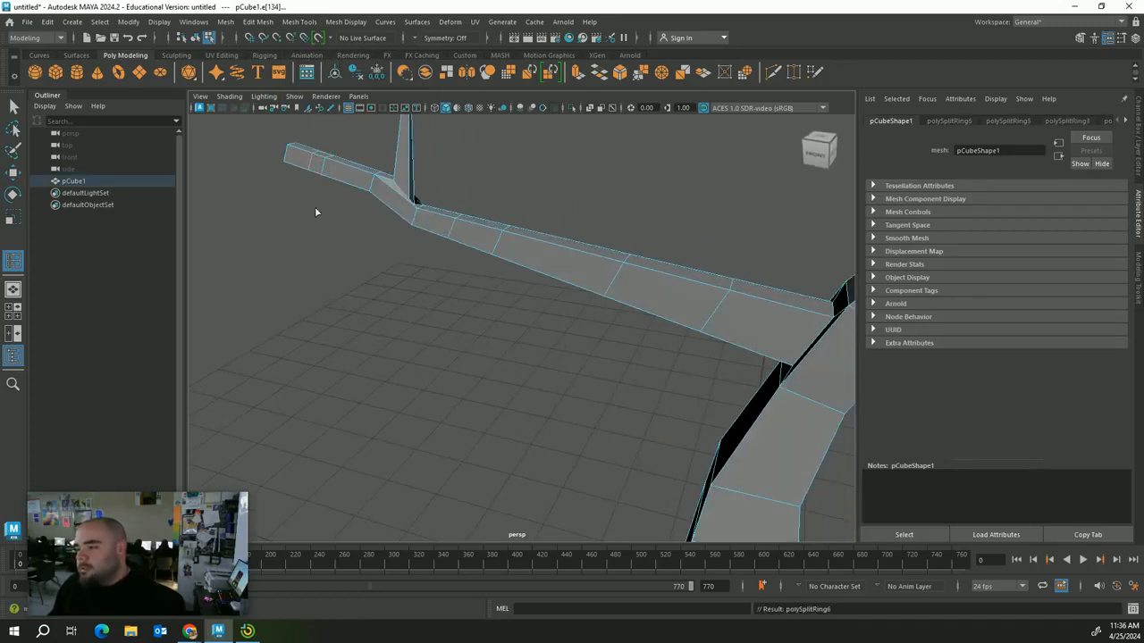
- Examine the branch with its edge loops in smooth mesh preview, leave the edge loop tool and return to the unsmoothed display
{"action": "left_click_drag", "start_coordinate": [318, 332], "coordinate": [373, 291], "text": "alt"}
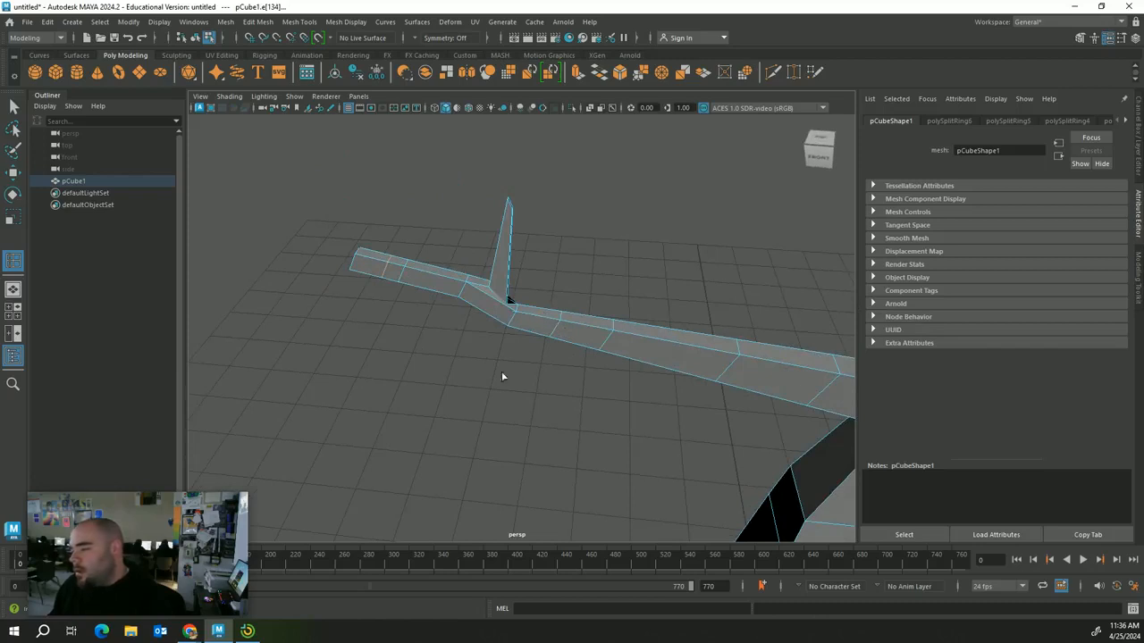
{"action": "key", "text": "1"}
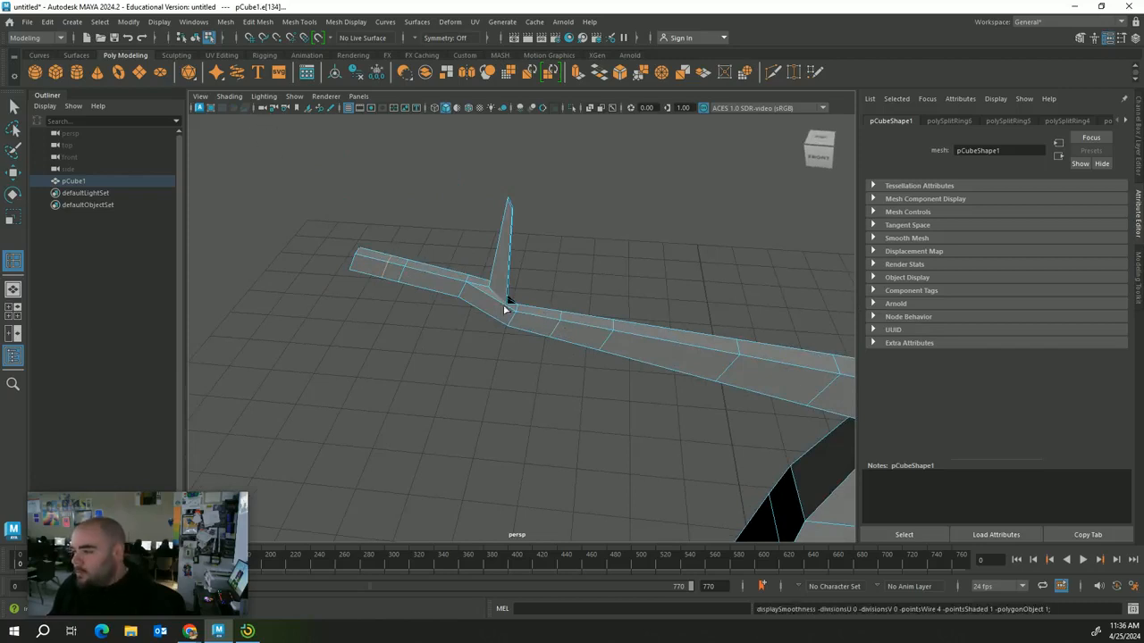
{"action": "right_click_drag", "start_coordinate": [523, 314], "coordinate": [577, 259]}
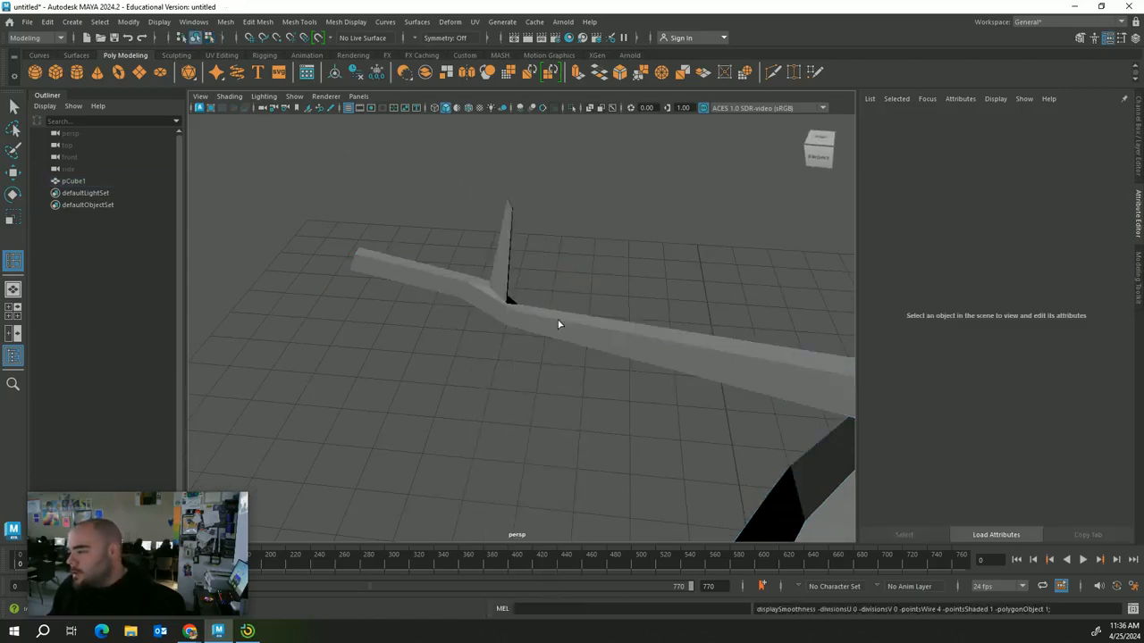
{"action": "left_click", "coordinate": [571, 325]}
{"action": "key", "text": "ctrl+z"}
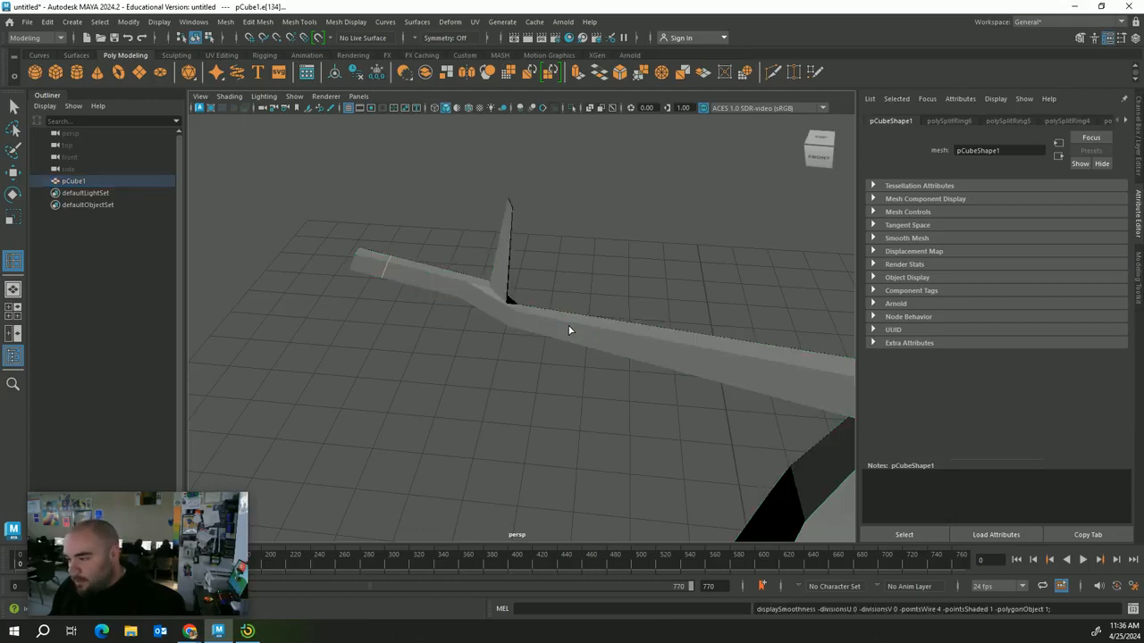
{"action": "left_click", "coordinate": [568, 327]}
{"action": "right_click_drag", "start_coordinate": [569, 325], "coordinate": [579, 279]}
{"action": "key", "text": "3"}
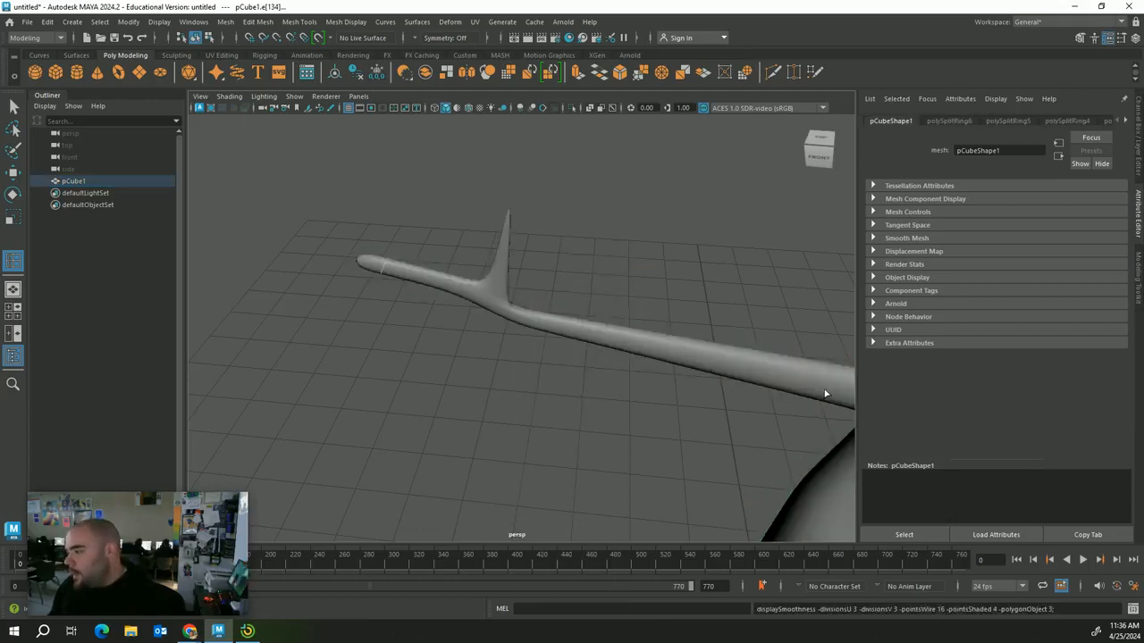
{"action": "left_click_drag", "start_coordinate": [825, 393], "coordinate": [669, 397], "text": "alt"}
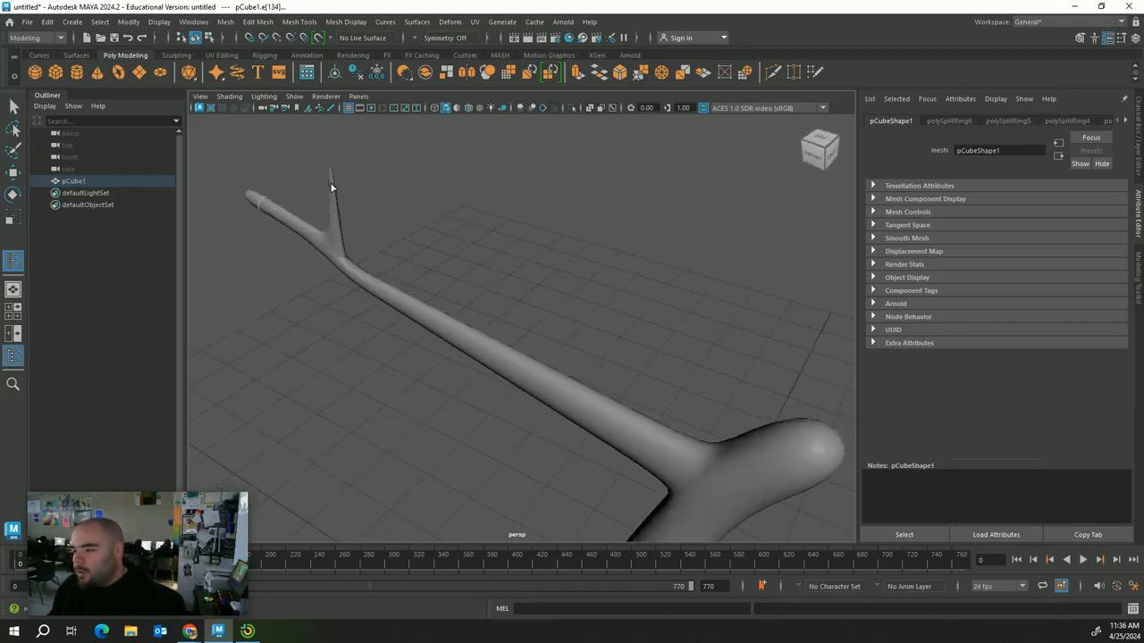
{"action": "left_click_drag", "start_coordinate": [355, 217], "coordinate": [229, 246], "text": "alt"}
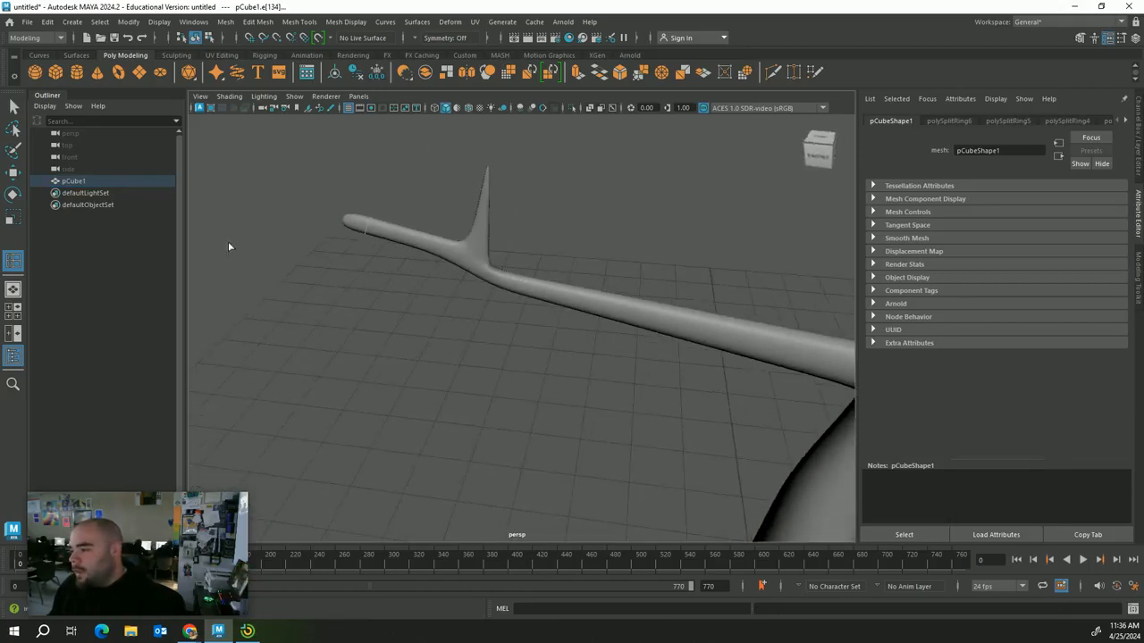
{"action": "left_click", "coordinate": [13, 106]}
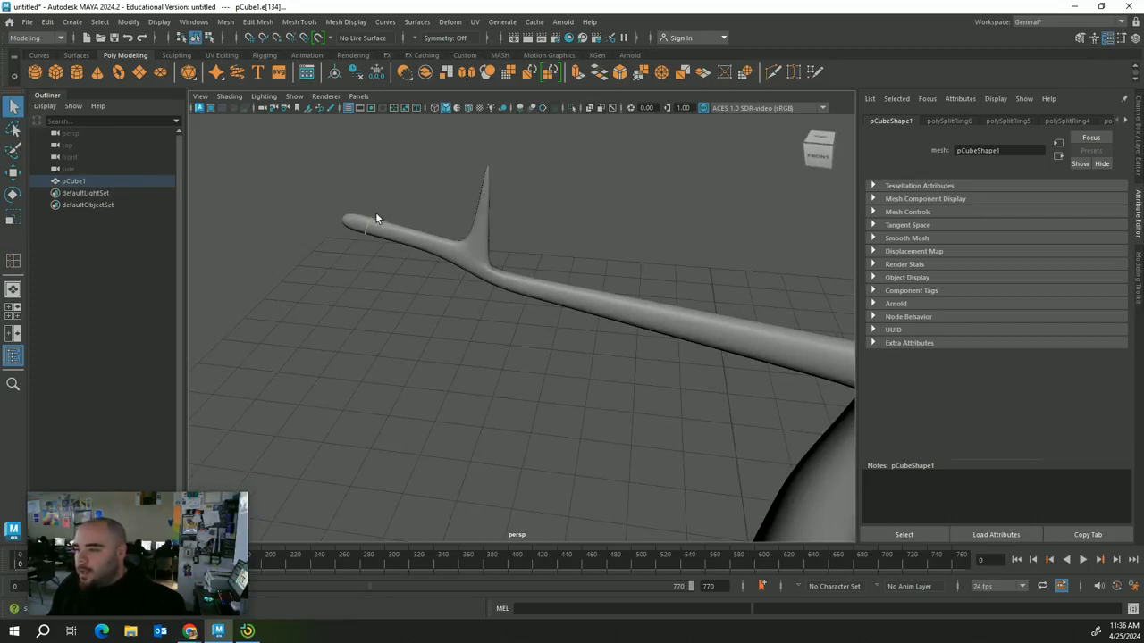
{"action": "key", "text": "1"}
- Scale down the branch's end face and pull it outward into a long, thin tip
{"action": "left_click_drag", "start_coordinate": [379, 234], "coordinate": [505, 286], "text": "alt"}
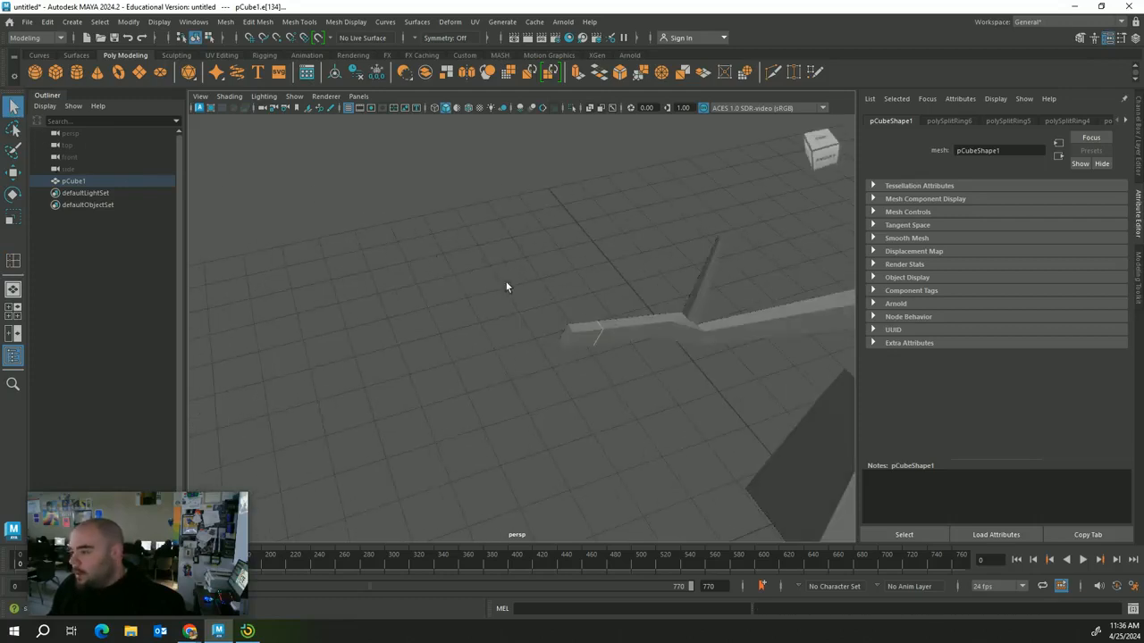
{"action": "right_click_drag", "start_coordinate": [578, 337], "coordinate": [580, 314]}
{"action": "left_click", "coordinate": [566, 346]}
{"action": "key", "text": "r"}
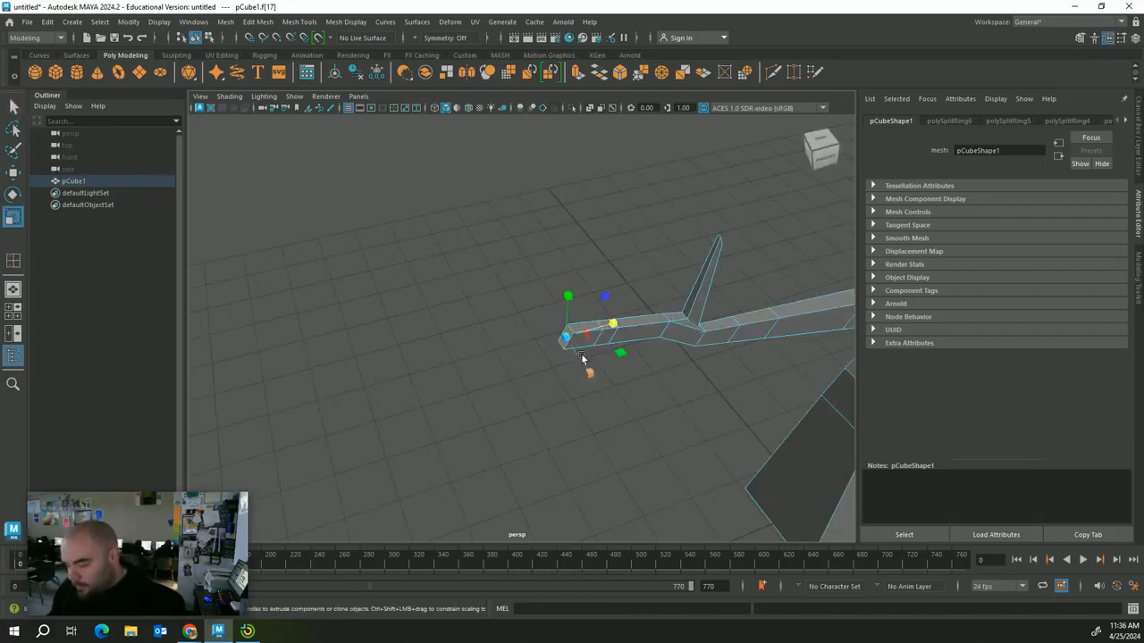
{"action": "left_click_drag", "start_coordinate": [567, 346], "coordinate": [560, 343]}
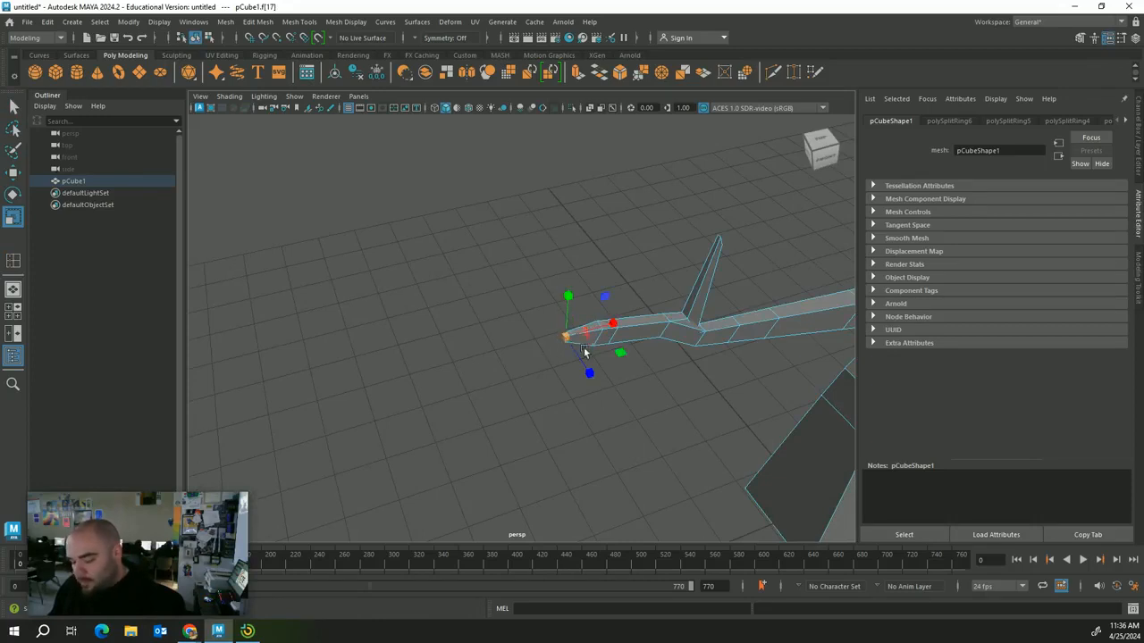
{"action": "key", "text": "ctrl+e"}
{"action": "left_click_drag", "start_coordinate": [570, 337], "coordinate": [527, 351]}
{"action": "key", "text": "r"}
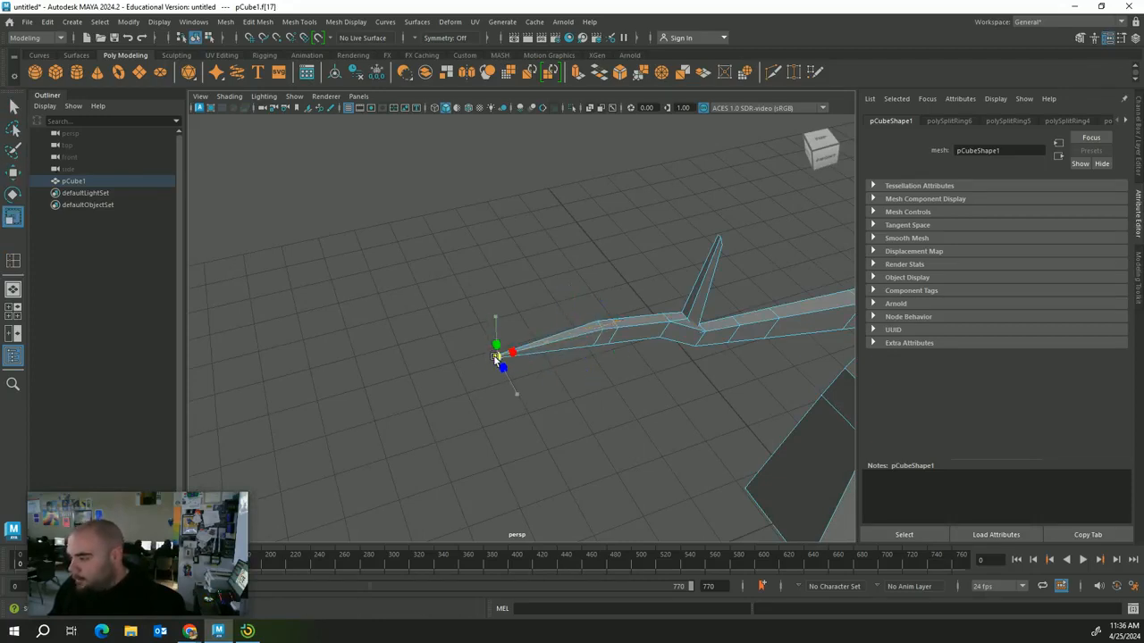
- Show the mesh smoothed, widen the trunk's bottom face and extrude it to shape the base
{"action": "left_click", "coordinate": [683, 462]}
{"action": "left_click_drag", "start_coordinate": [684, 462], "coordinate": [640, 396], "text": "alt"}
{"action": "key", "text": "3"}
{"action": "left_click", "coordinate": [637, 400]}
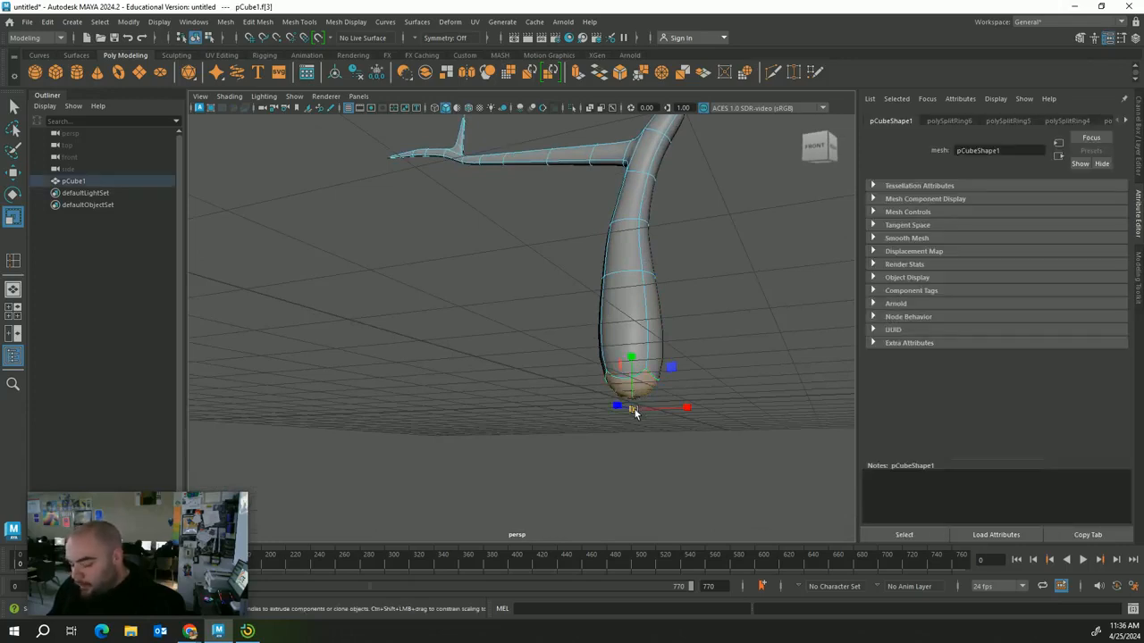
{"action": "left_click", "coordinate": [631, 411]}
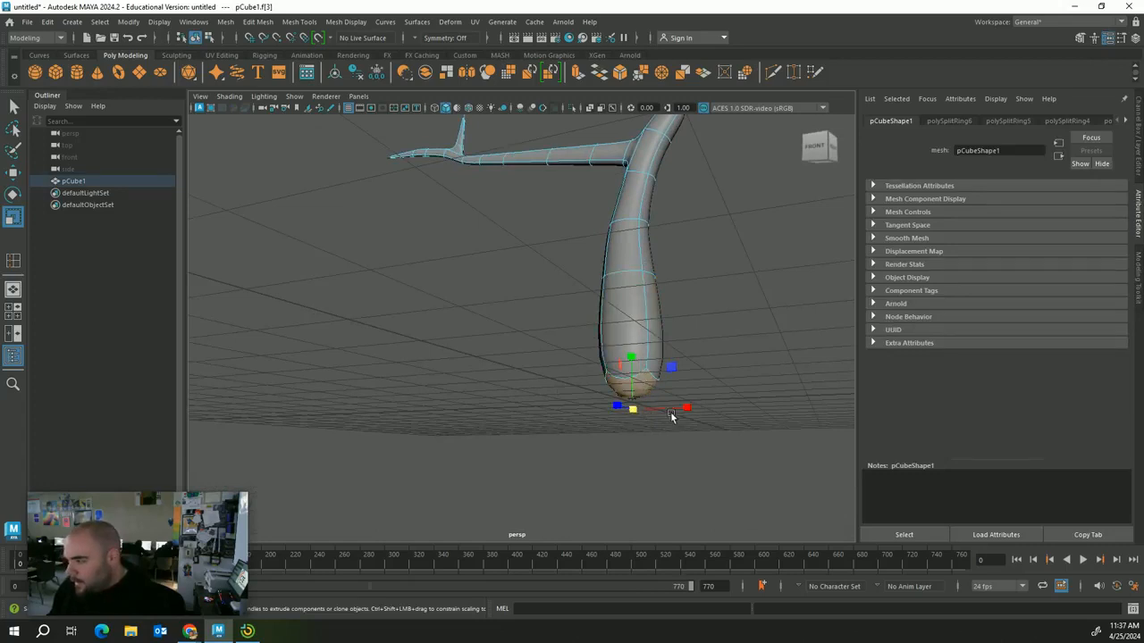
{"action": "left_click_drag", "start_coordinate": [668, 413], "coordinate": [710, 420]}
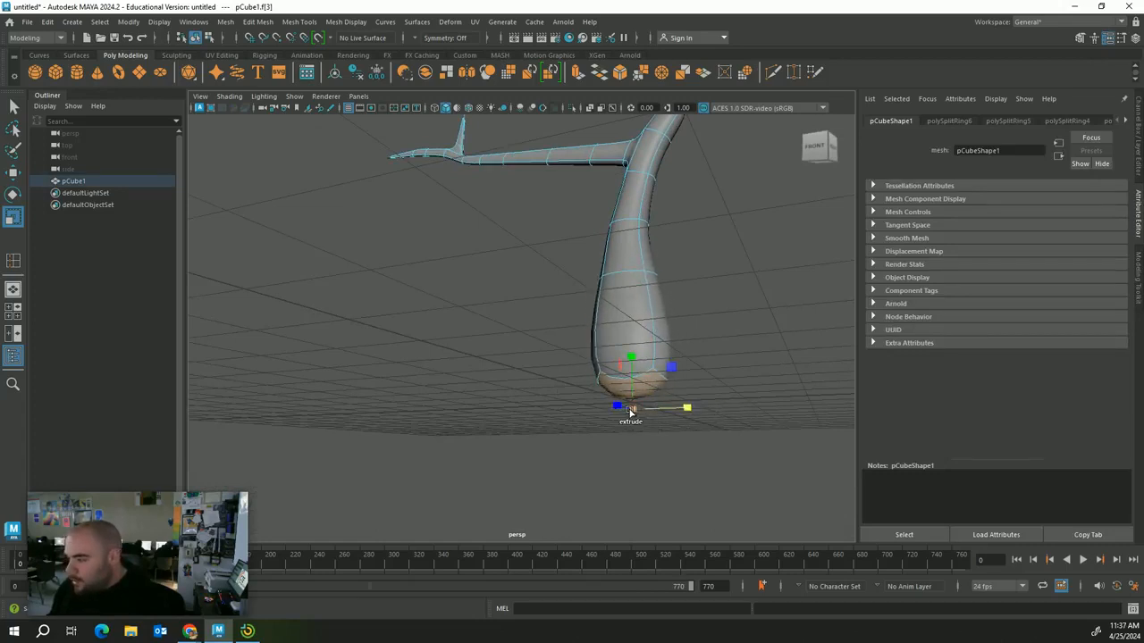
{"action": "key", "text": "ctrl+e"}
{"action": "left_click", "coordinate": [746, 344]}
- Extrude the trunk's top face upward into a narrower section that curves back toward the side branch's side
{"action": "left_click_drag", "start_coordinate": [730, 375], "coordinate": [643, 315], "text": "alt"}
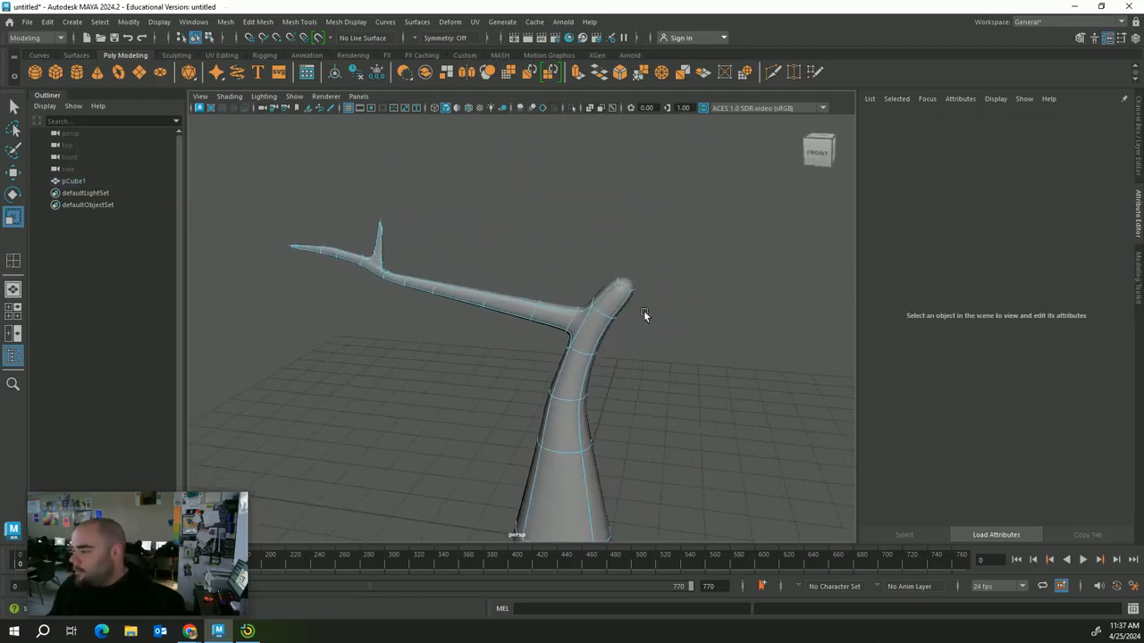
{"action": "left_click", "coordinate": [629, 284]}
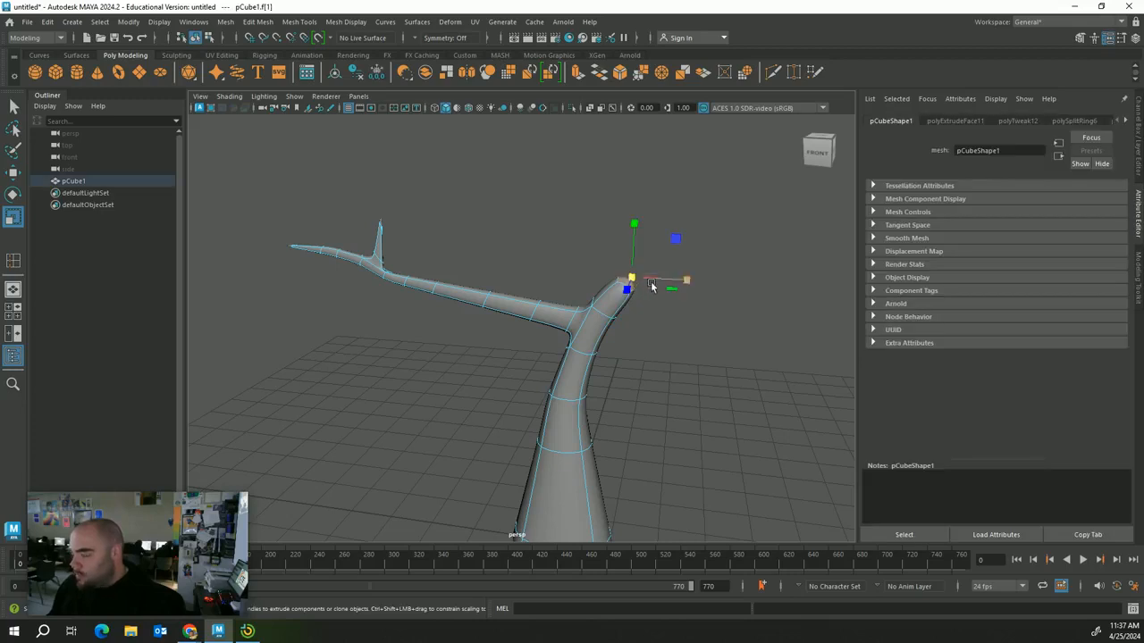
{"action": "key", "text": "w"}
{"action": "left_click_drag", "start_coordinate": [629, 284], "coordinate": [747, 173], "text": "alt"}
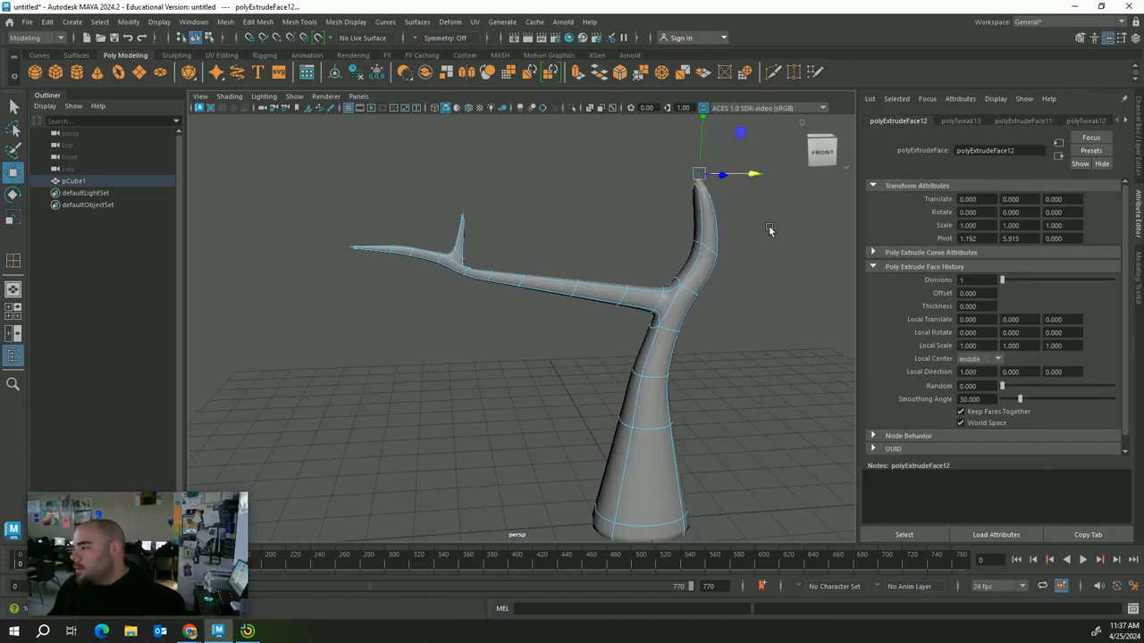
{"action": "left_click_drag", "start_coordinate": [765, 230], "coordinate": [730, 235], "text": "alt"}
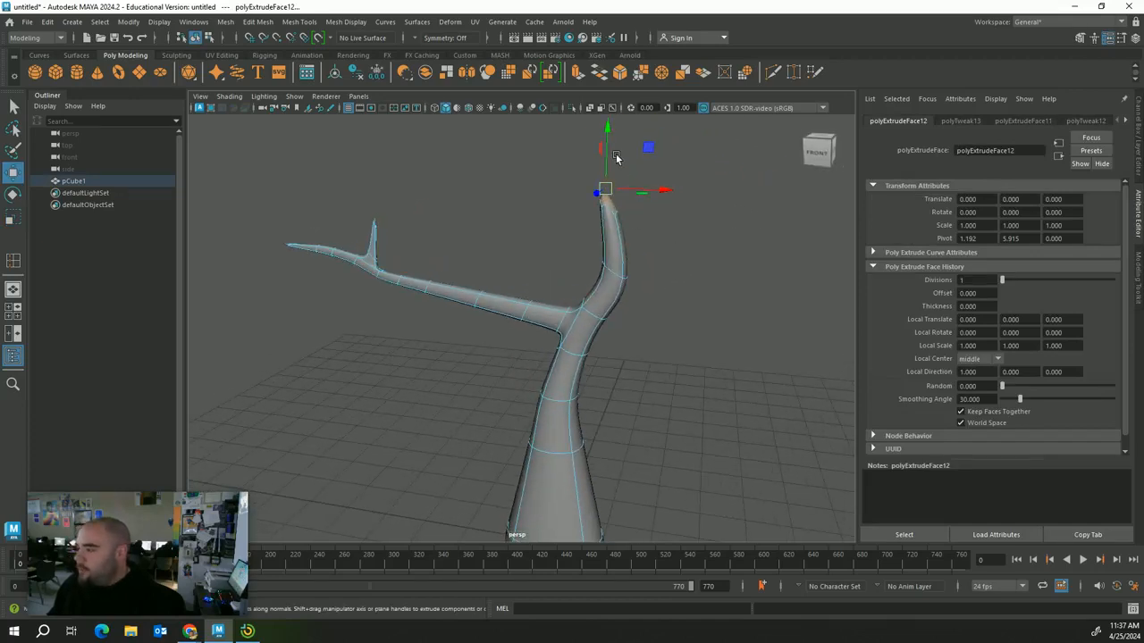
- Extrude the trunk's tip once more, arching it over above the side branch
{"action": "left_click_drag", "start_coordinate": [615, 159], "coordinate": [603, 134]}
{"action": "key", "text": "e"}
{"action": "key", "text": "w"}
{"action": "left_click_drag", "start_coordinate": [640, 176], "coordinate": [529, 140]}
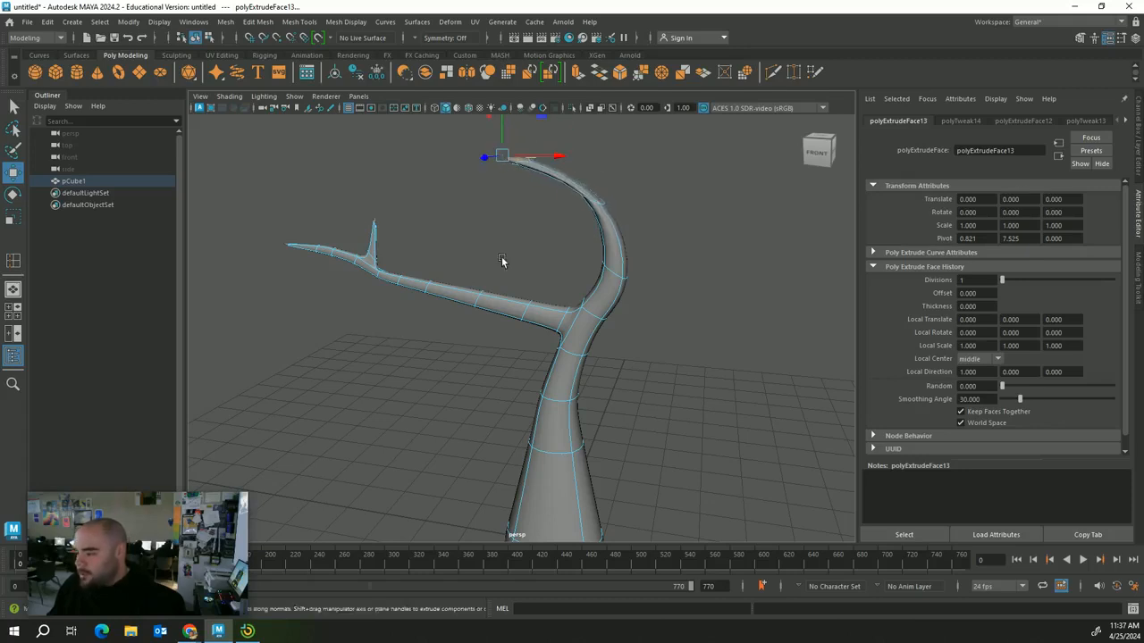
{"action": "left_click", "coordinate": [636, 396]}
- Extrude the trunk's upper face opposite the long side branch outward in two sections, bending the new branch downward at its end
{"action": "left_click_drag", "start_coordinate": [576, 391], "coordinate": [568, 343], "text": "alt"}
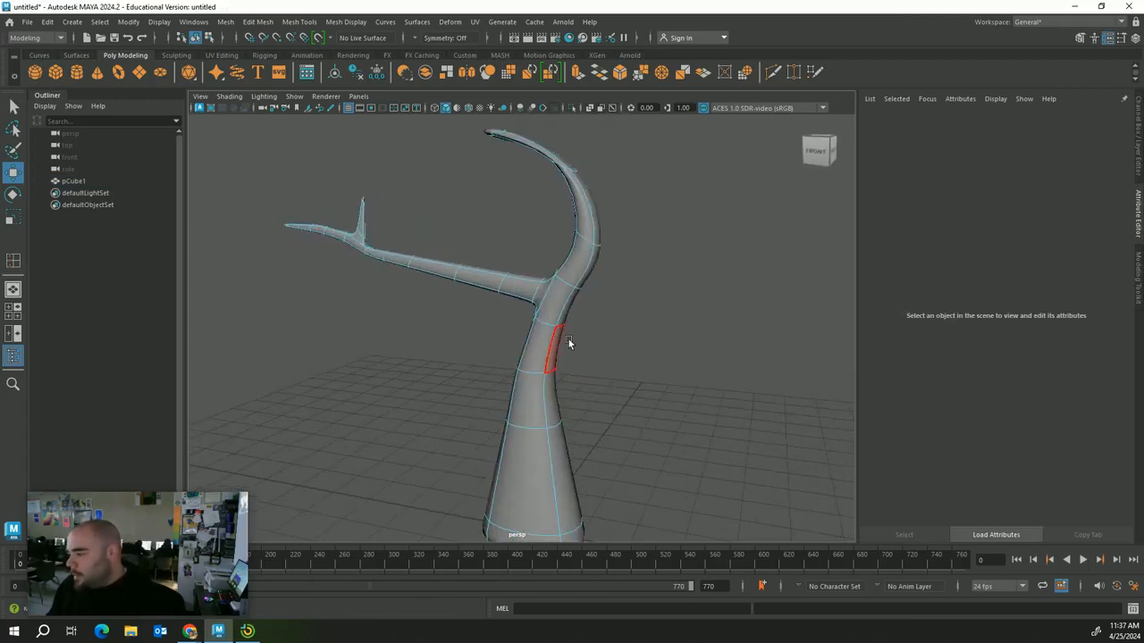
{"action": "left_click", "coordinate": [596, 252]}
{"action": "key", "text": "e"}
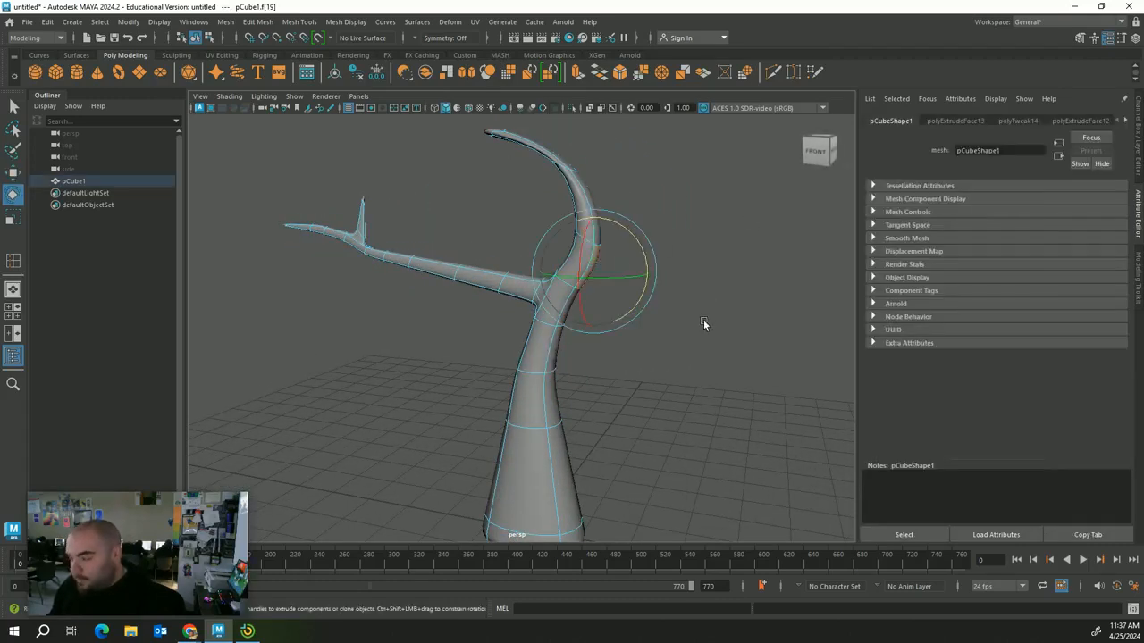
{"action": "key", "text": "r"}
{"action": "left_click_drag", "start_coordinate": [687, 328], "coordinate": [581, 326], "text": "alt"}
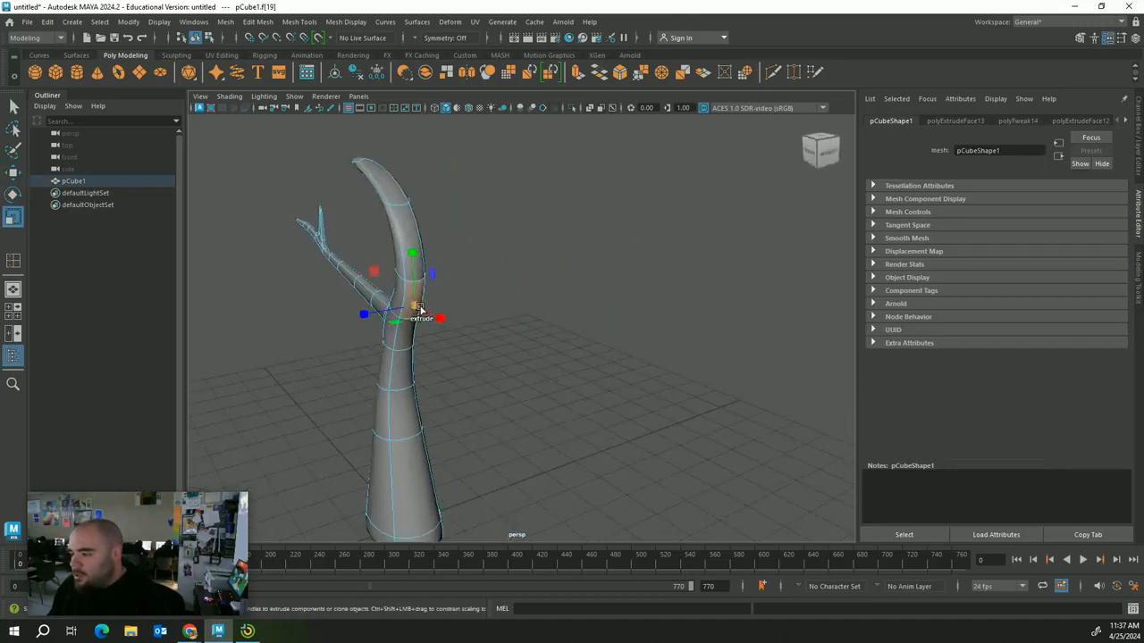
{"action": "left_click", "coordinate": [417, 308], "text": "shift"}
{"action": "left_click_drag", "start_coordinate": [442, 327], "coordinate": [688, 313], "text": "alt"}
{"action": "key", "text": "w"}
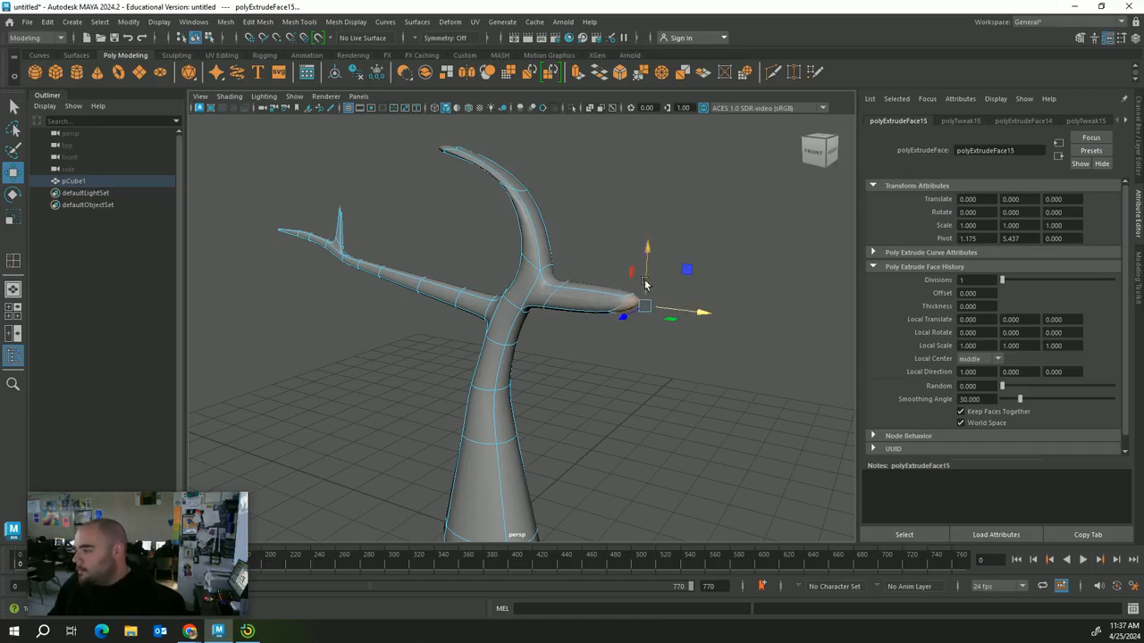
{"action": "left_click_drag", "start_coordinate": [647, 276], "coordinate": [695, 349], "text": "shift"}
{"action": "key", "text": "r"}
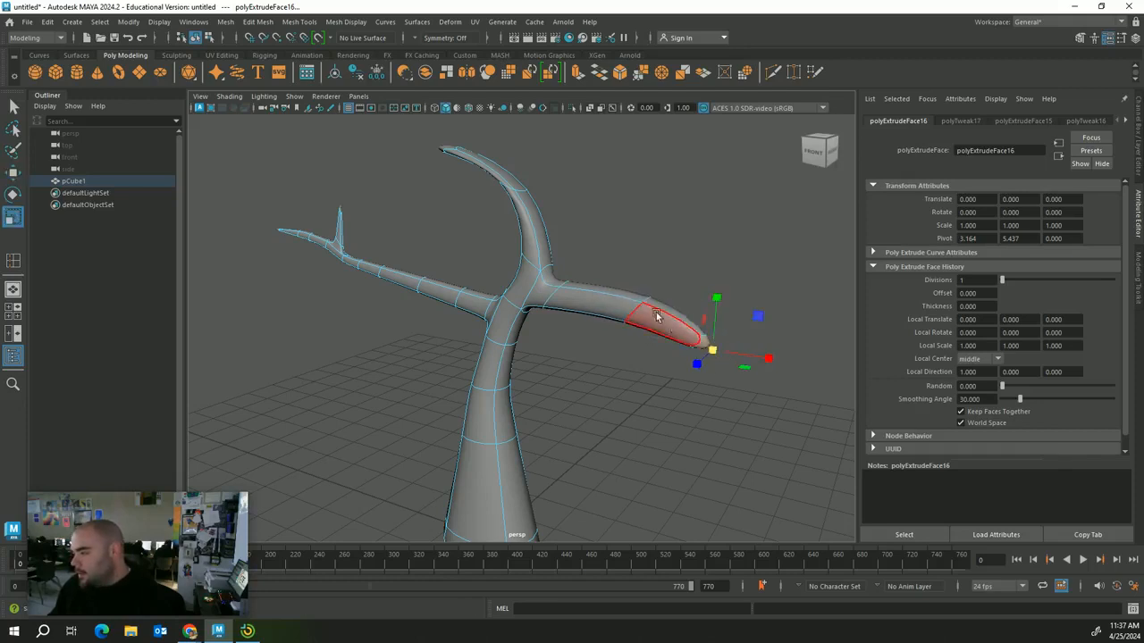
- Scale down the ring of faces around the new branch's outer section to make it slimmer
{"action": "left_click", "coordinate": [632, 281]}
{"action": "left_click_drag", "start_coordinate": [632, 281], "coordinate": [708, 263], "text": "alt"}
{"action": "left_click_drag", "start_coordinate": [662, 317], "coordinate": [623, 299]}
{"action": "left_click", "coordinate": [652, 333]}
{"action": "left_click_drag", "start_coordinate": [730, 302], "coordinate": [742, 360]}
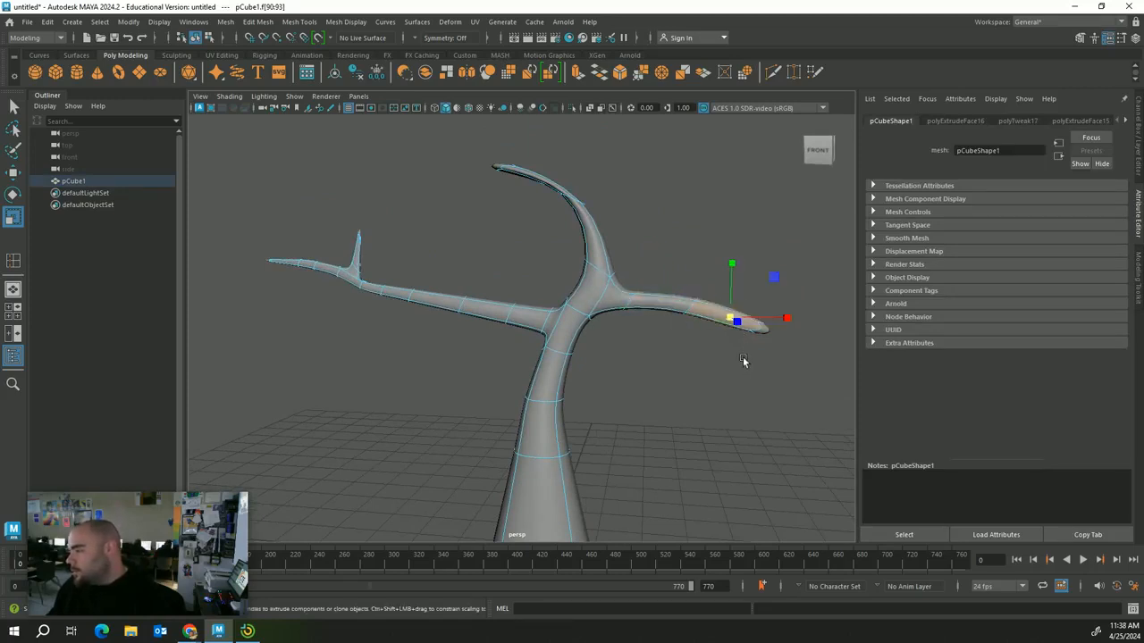
{"action": "left_click_drag", "start_coordinate": [728, 313], "coordinate": [717, 316]}
{"action": "left_click", "coordinate": [745, 379]}
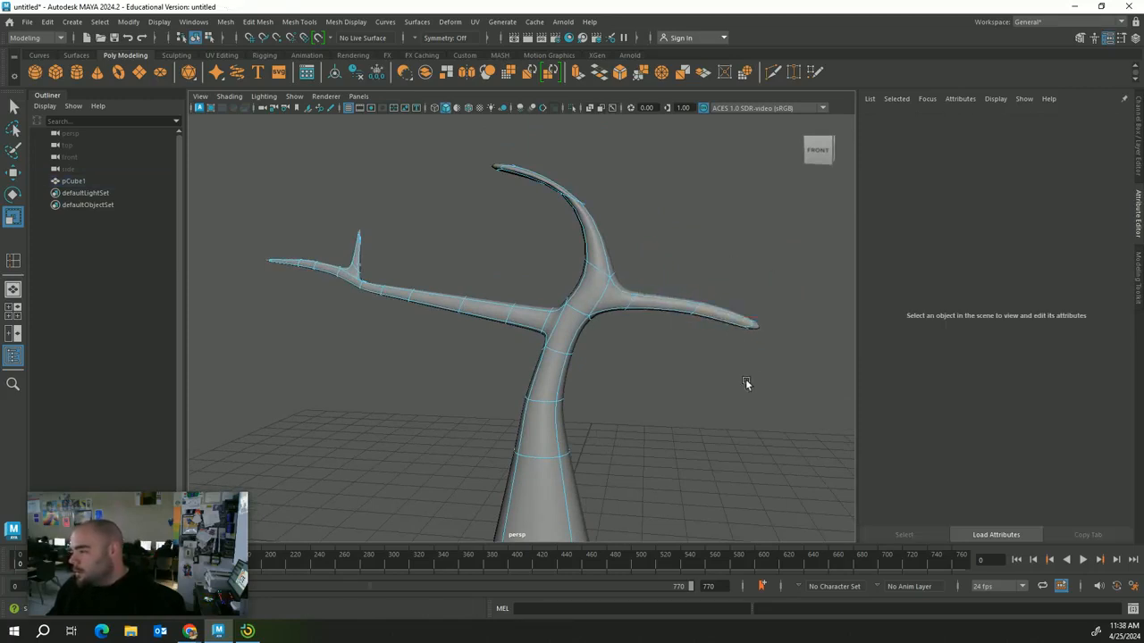
- Insert several edge loops around the outer section of the new branch, close to its tip
{"action": "left_click_drag", "start_coordinate": [745, 379], "coordinate": [698, 384], "text": "alt"}
{"action": "left_click", "coordinate": [620, 321]}
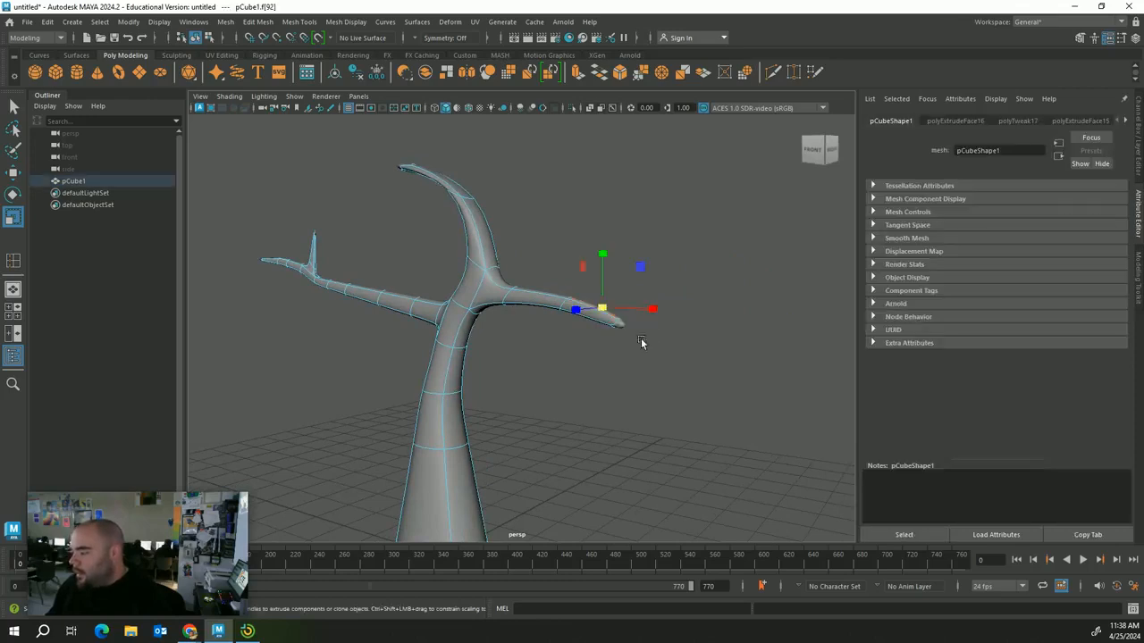
{"action": "left_click", "coordinate": [340, 22]}
{"action": "mouse_move", "coordinate": [319, 27]}
{"action": "mouse_move", "coordinate": [363, 31]}
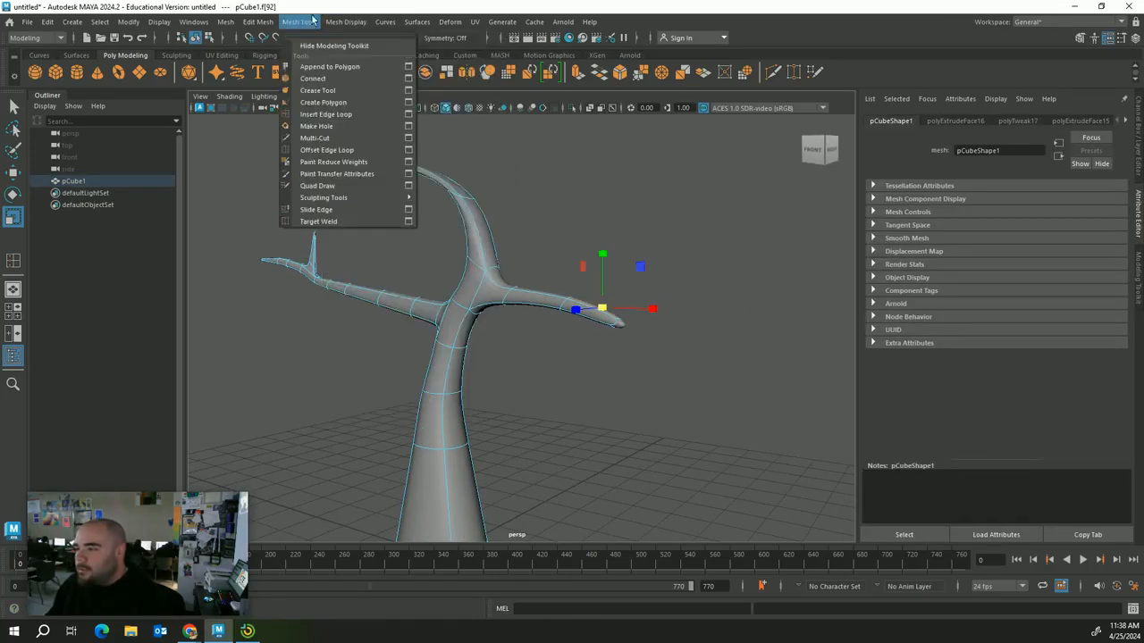
{"action": "left_click", "coordinate": [325, 114]}
{"action": "left_click_drag", "start_coordinate": [604, 315], "coordinate": [612, 323]}
{"action": "left_click", "coordinate": [623, 323]}
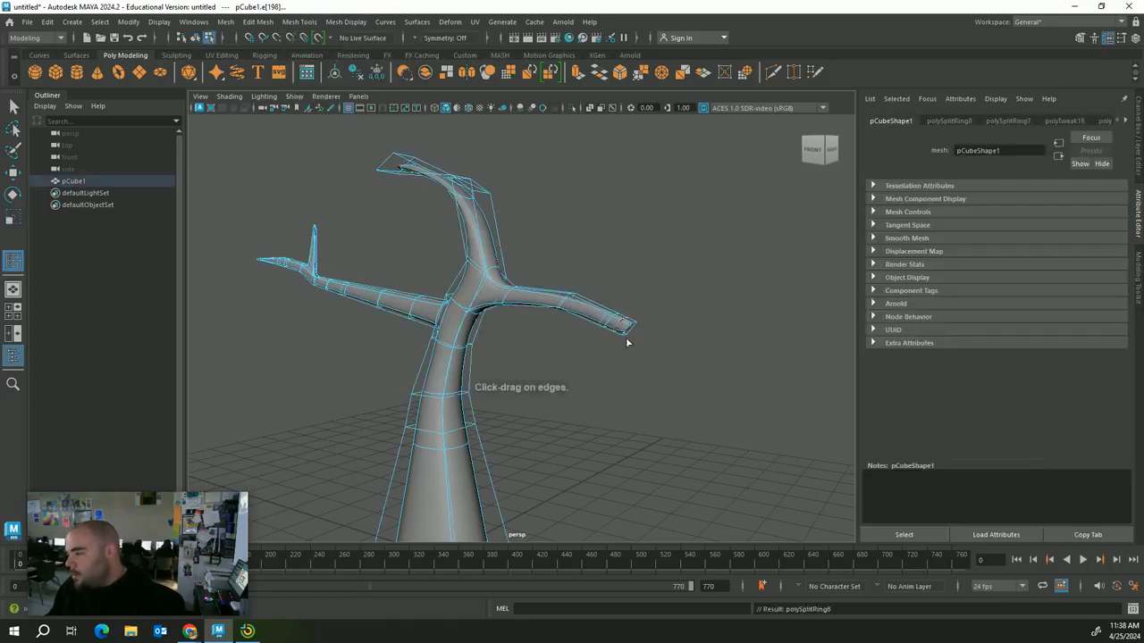
{"action": "scroll", "coordinate": [614, 329], "scroll_direction": "up", "scroll_amount": 5}
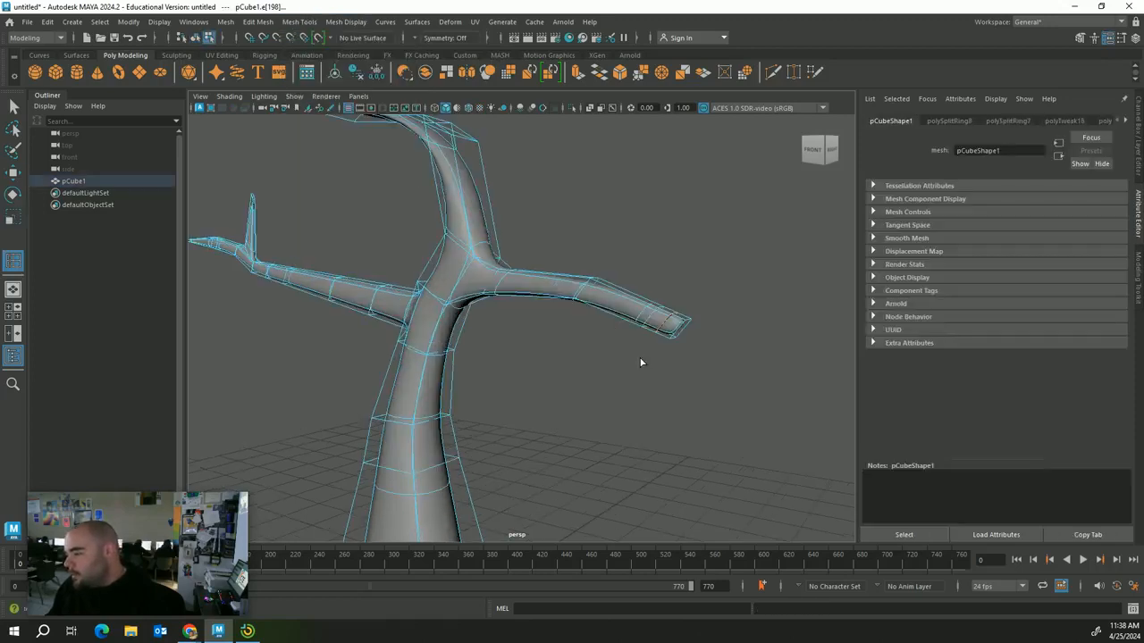
{"action": "left_click", "coordinate": [680, 310]}
{"action": "left_click", "coordinate": [715, 295]}
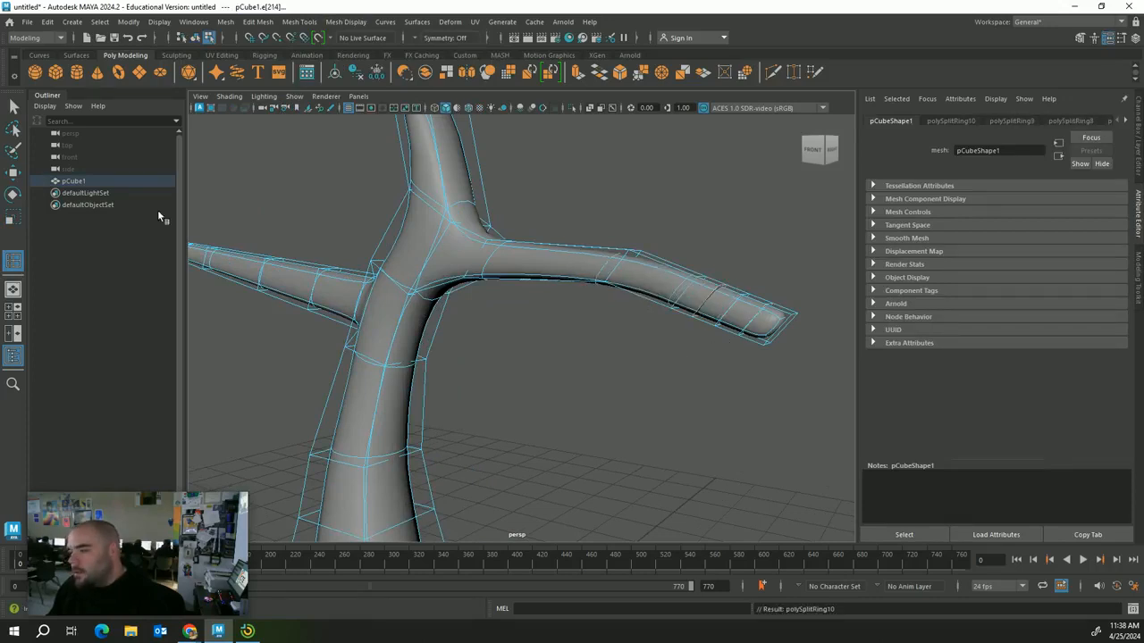
{"action": "left_click", "coordinate": [14, 108]}
- Extrude a face on the upper side of the branch near its tip upward into a short, tapering twig
{"action": "left_click_drag", "start_coordinate": [817, 313], "coordinate": [720, 321], "text": "alt"}
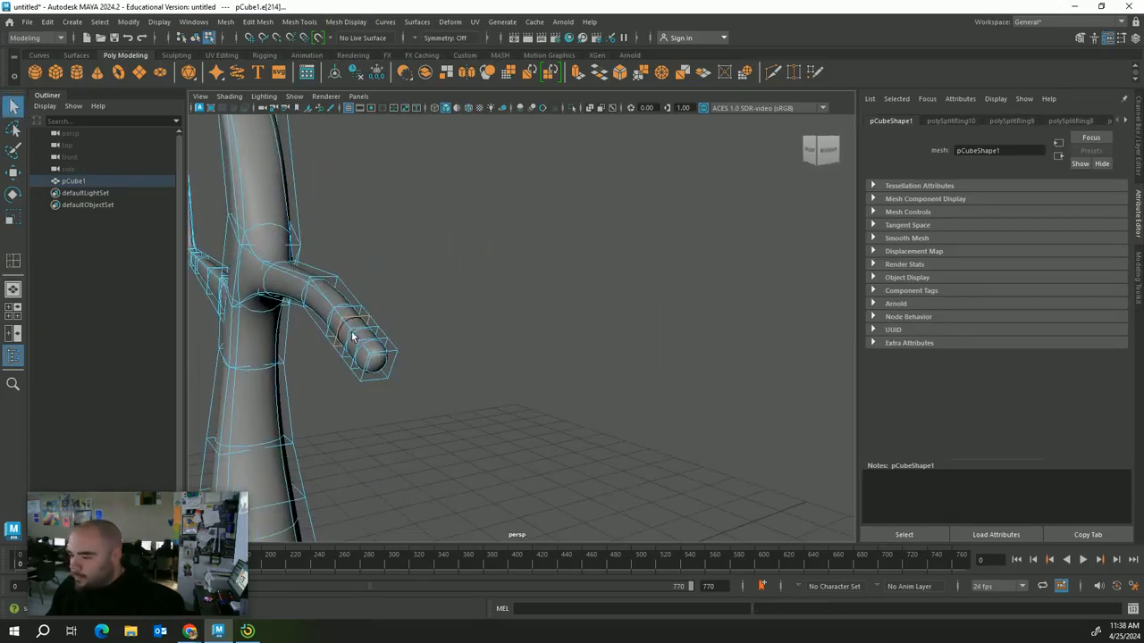
{"action": "right_click_drag", "start_coordinate": [340, 325], "coordinate": [346, 331]}
{"action": "left_click", "coordinate": [392, 327]}
{"action": "left_click", "coordinate": [361, 325]}
{"action": "left_click_drag", "start_coordinate": [361, 325], "coordinate": [777, 190], "text": "alt"}
{"action": "key", "text": "ctrl+e"}
{"action": "key", "text": "r"}
{"action": "left_click_drag", "start_coordinate": [748, 291], "coordinate": [759, 268], "text": "alt"}
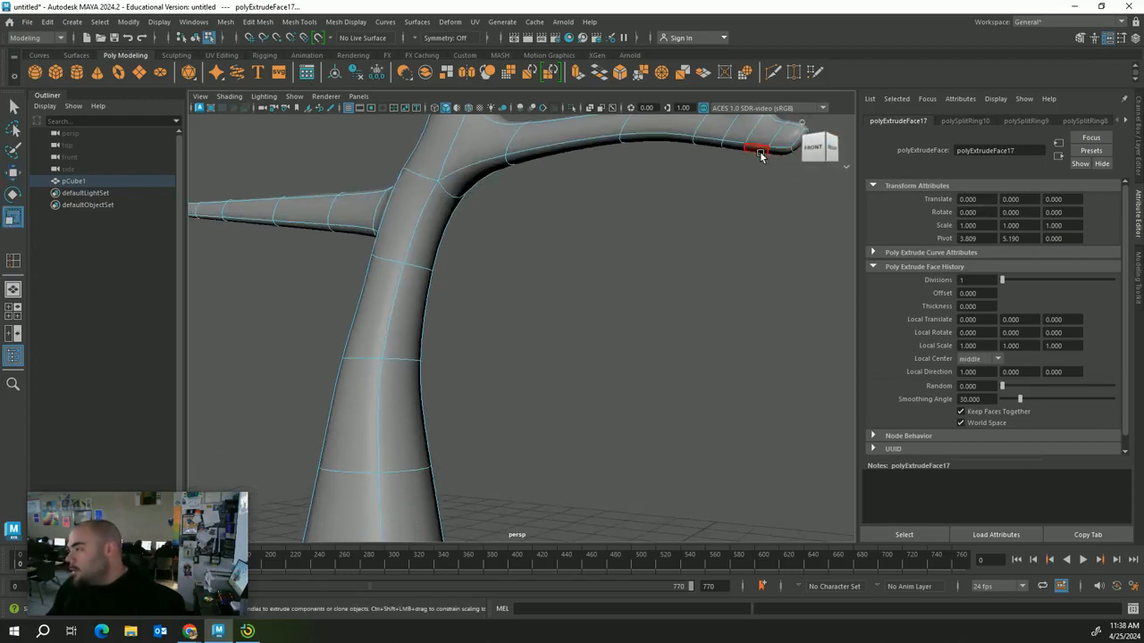
- Extrude the face on the underside of the same branch section straight down into a thin twig
{"action": "left_click", "coordinate": [762, 152]}
{"action": "key", "text": "w"}
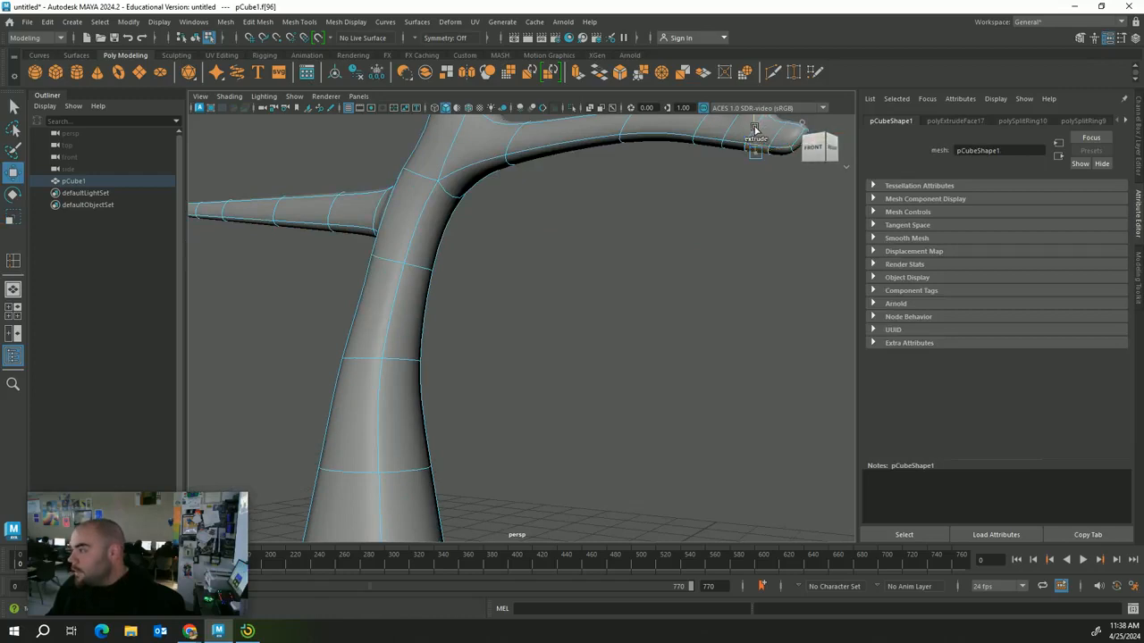
{"action": "left_click_drag", "start_coordinate": [755, 145], "coordinate": [745, 345], "text": "shift"}
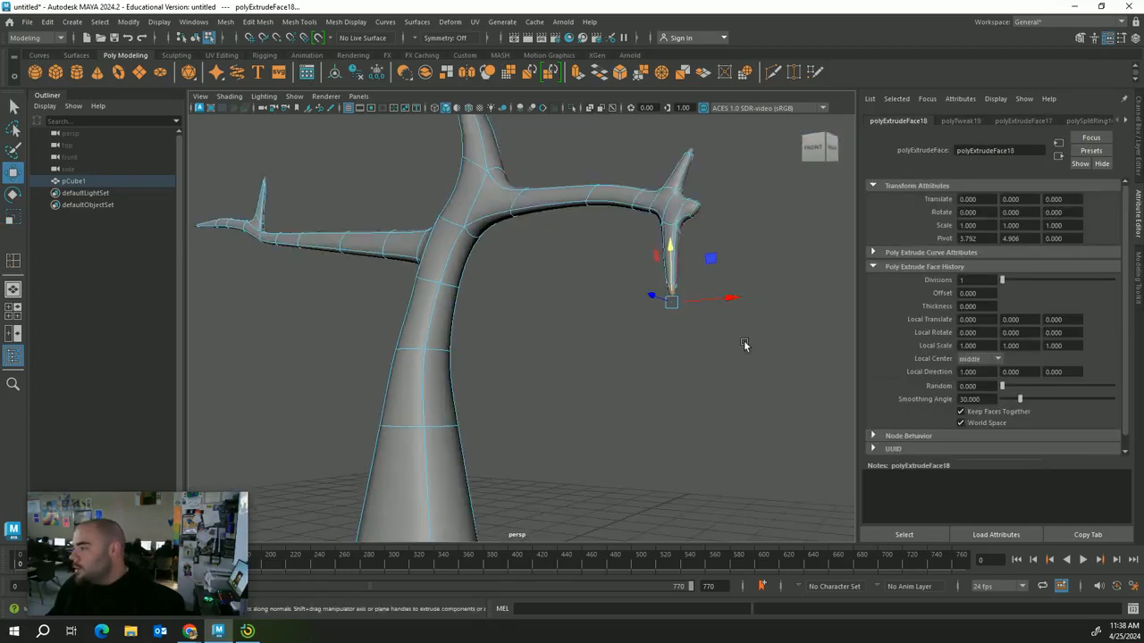
{"action": "left_click", "coordinate": [719, 296]}
{"action": "left_click", "coordinate": [678, 301]}
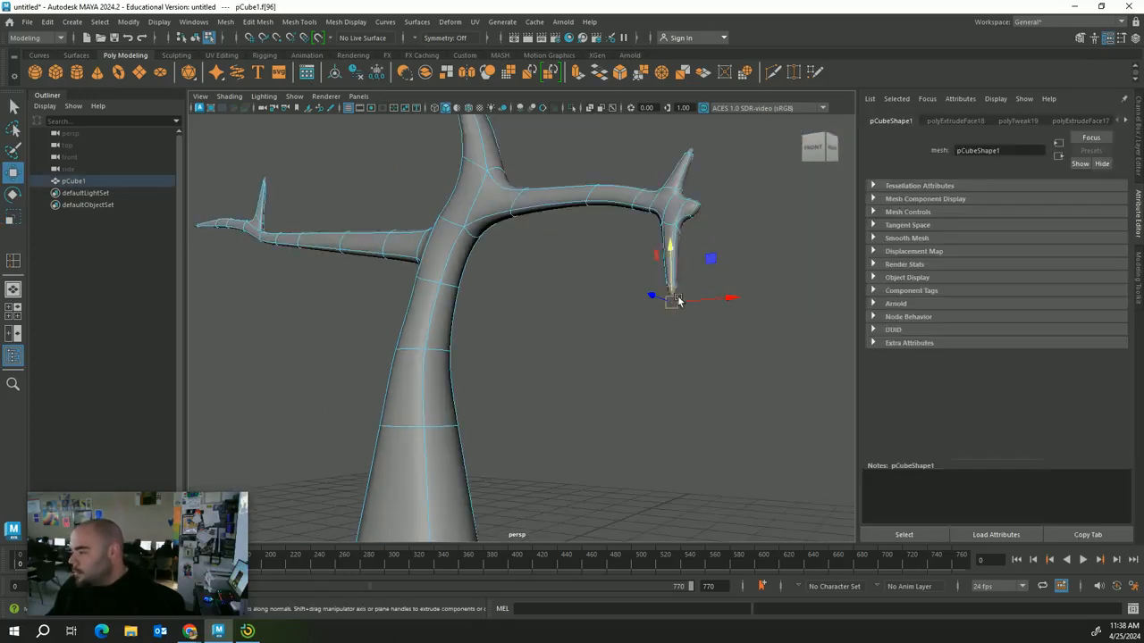
{"action": "key", "text": "r"}
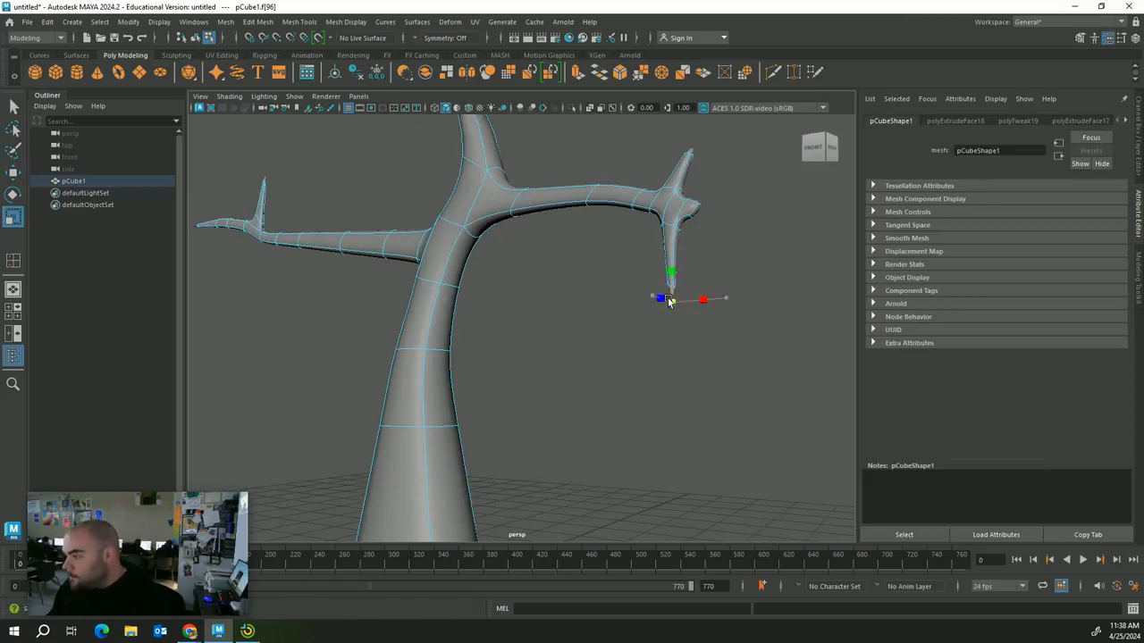
- Extrude the branch's end face outward beyond the two twigs into a long, slim section
{"action": "left_click", "coordinate": [697, 212]}
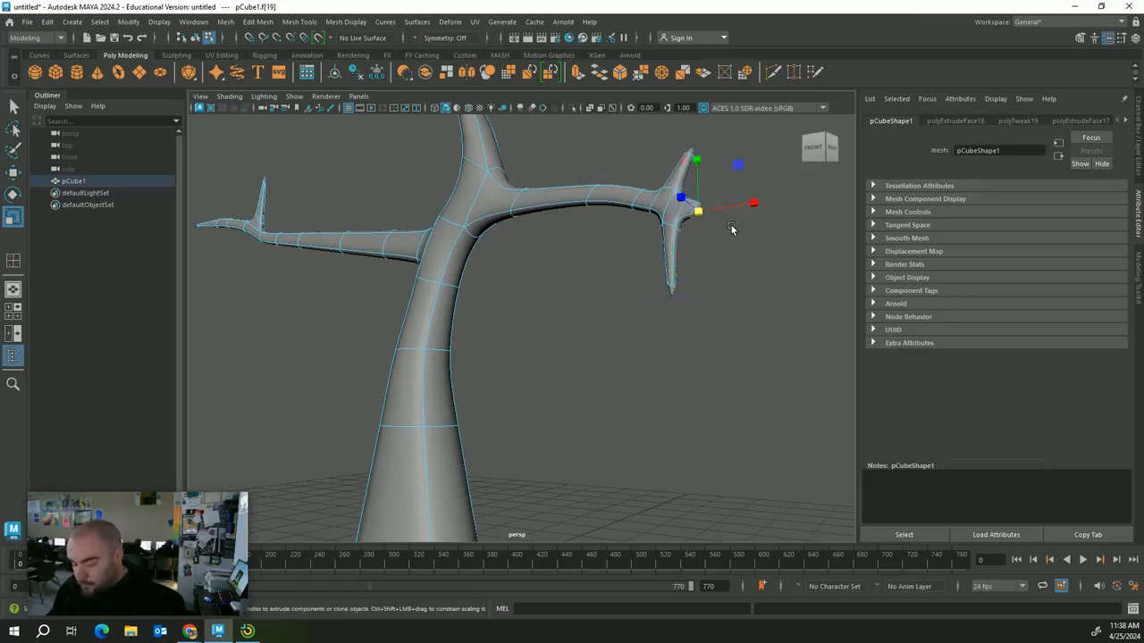
{"action": "key", "text": "w"}
{"action": "left_click_drag", "start_coordinate": [729, 210], "coordinate": [797, 259], "text": "shift"}
{"action": "middle_click_drag", "start_coordinate": [791, 341], "coordinate": [607, 272], "text": "alt"}
{"action": "left_click_drag", "start_coordinate": [593, 326], "coordinate": [643, 333]}
{"action": "key", "text": "r"}
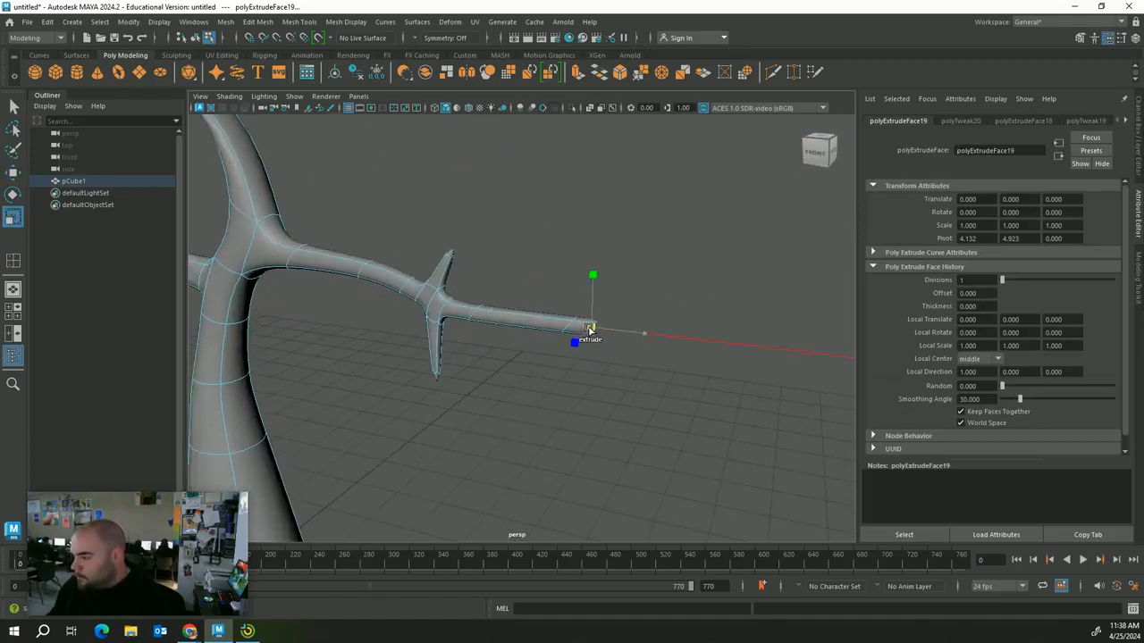
- Extrude the branch's end once more into a narrow pointed tip and slim the ring of faces behind it
{"action": "key", "text": "w"}
{"action": "left_click_drag", "start_coordinate": [632, 333], "coordinate": [595, 330]}
{"action": "key", "text": "r"}
{"action": "left_click", "coordinate": [523, 318]}
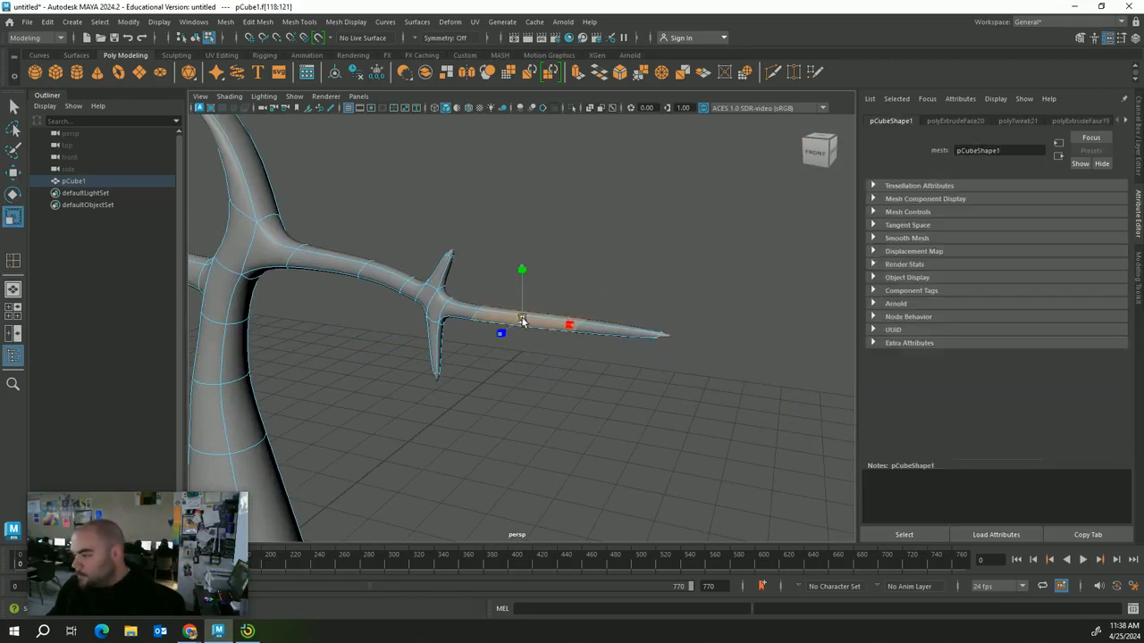
{"action": "left_click", "coordinate": [573, 261]}
{"action": "left_click_drag", "start_coordinate": [574, 261], "coordinate": [535, 239], "text": "alt"}
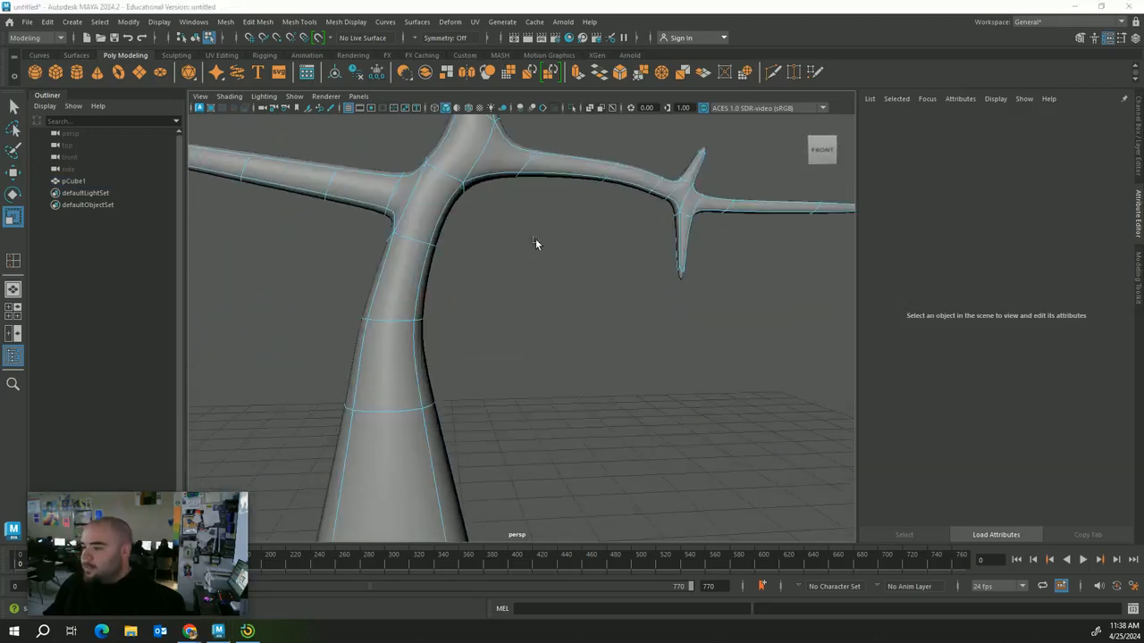
- Show the mesh unsmoothed and extrude the side face of the trunk's short section above the base outward, tapering its end
{"action": "scroll", "coordinate": [535, 238], "scroll_direction": "down", "scroll_amount": 5}
{"action": "left_click", "coordinate": [497, 381]}
{"action": "key", "text": "1"}
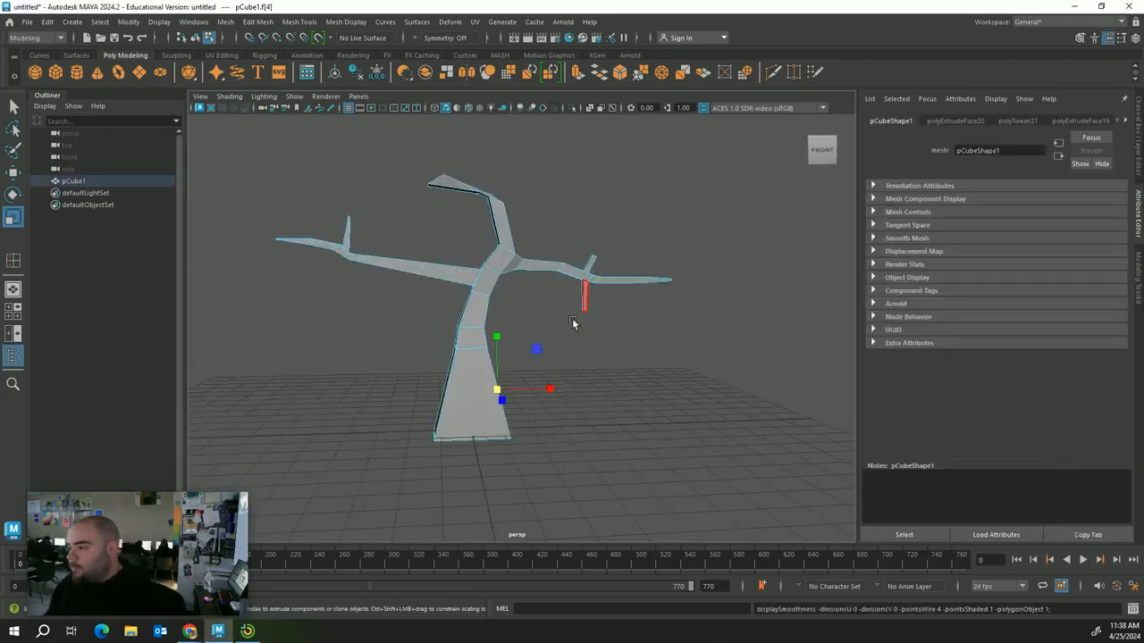
{"action": "mouse_move", "coordinate": [614, 364]}
{"action": "left_mouse_down", "text": "alt"}
{"action": "mouse_move", "coordinate": [555, 358]}
{"action": "mouse_move", "coordinate": [507, 386]}
{"action": "mouse_move", "coordinate": [596, 343]}
{"action": "mouse_move", "coordinate": [595, 438]}
{"action": "mouse_move", "coordinate": [737, 439]}
{"action": "mouse_move", "coordinate": [641, 457]}
{"action": "mouse_move", "coordinate": [544, 435]}
{"action": "left_mouse_up", "text": "alt"}
{"action": "scroll", "coordinate": [544, 433], "scroll_direction": "up", "scroll_amount": 2}
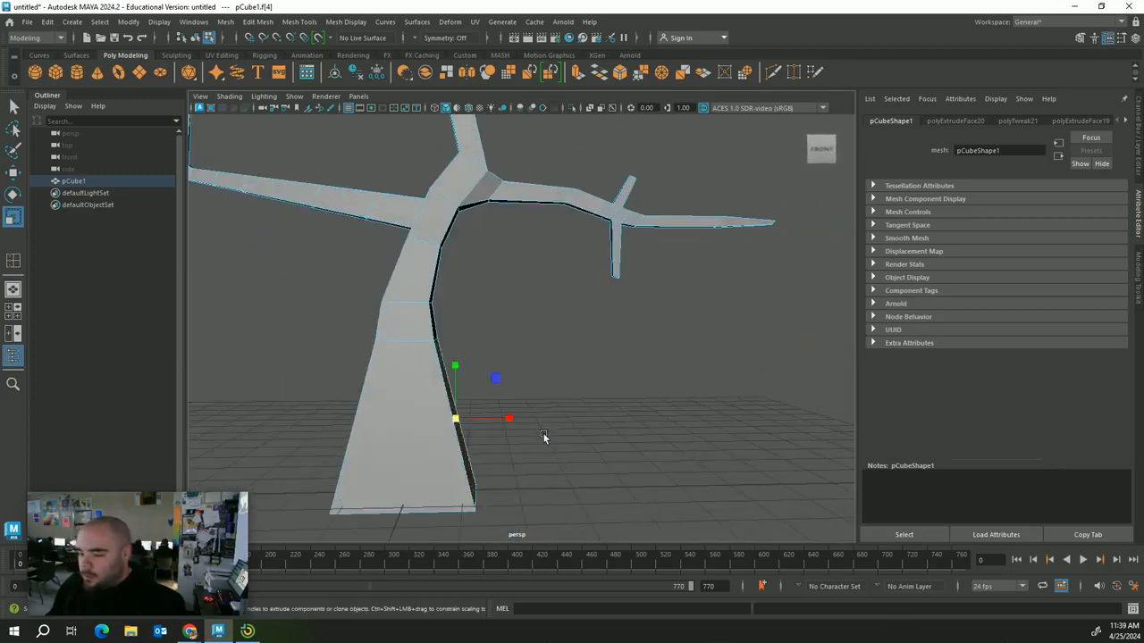
{"action": "left_click", "coordinate": [434, 333]}
{"action": "key", "text": "w"}
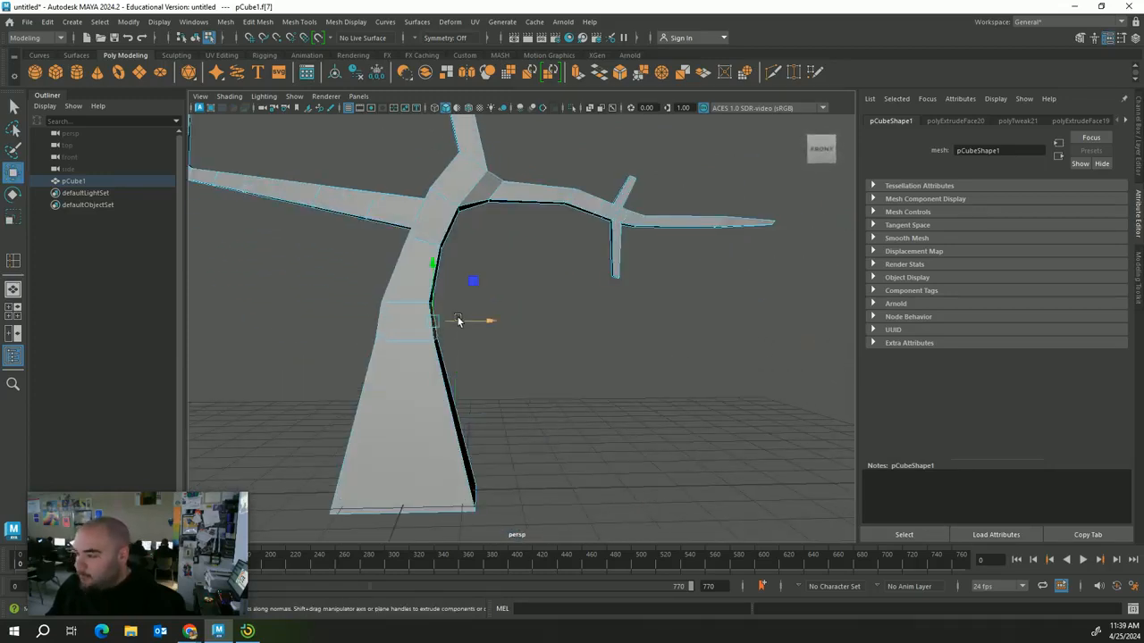
{"action": "mouse_move", "coordinate": [478, 321]}
{"action": "left_mouse_down", "text": "shift"}
{"action": "mouse_move", "coordinate": [547, 327]}
{"action": "mouse_move", "coordinate": [498, 320]}
{"action": "left_mouse_up", "text": "shift"}
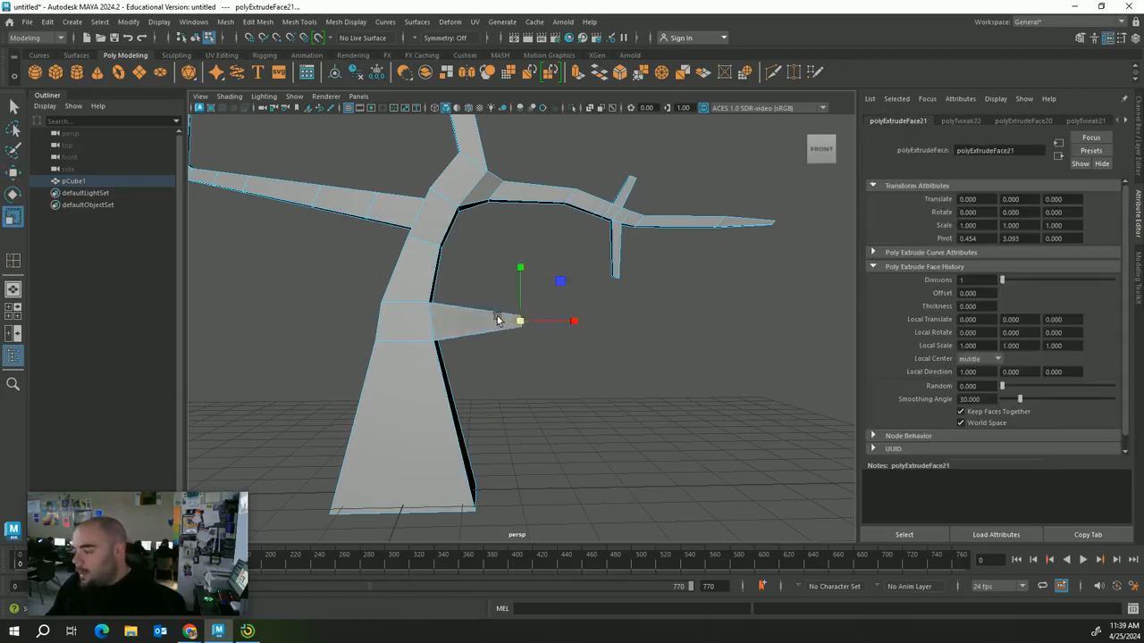
- Show the mesh smoothed and extrude the lower branch's end twice more, dipping it slightly and curving it upward to a thin tip
{"action": "key", "text": "1"}
{"action": "key", "text": "3"}
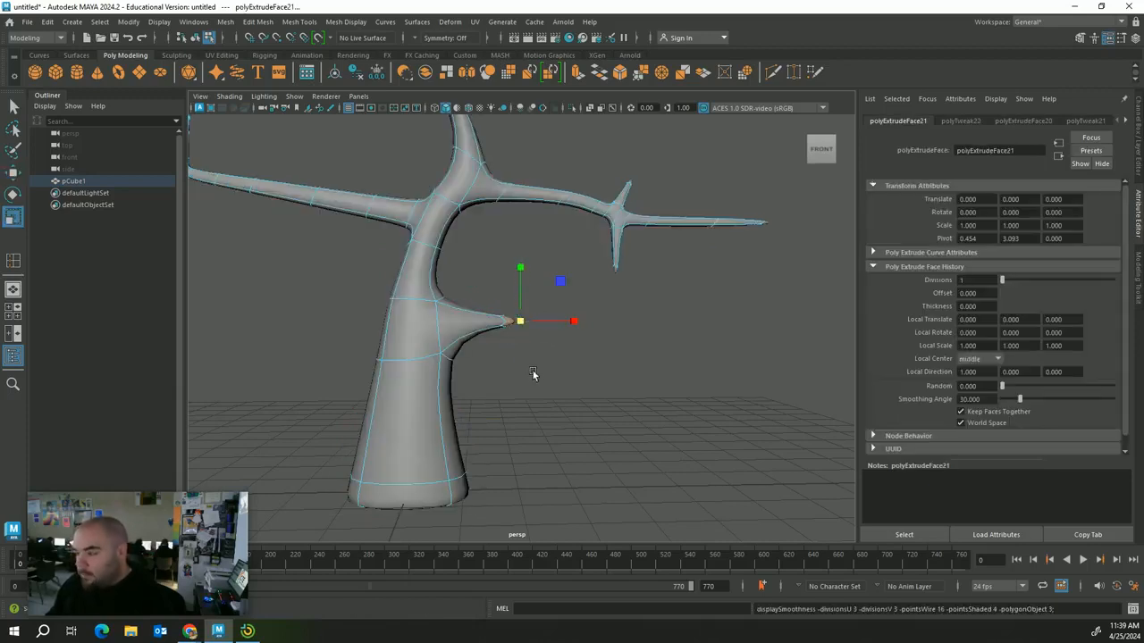
{"action": "key", "text": "w"}
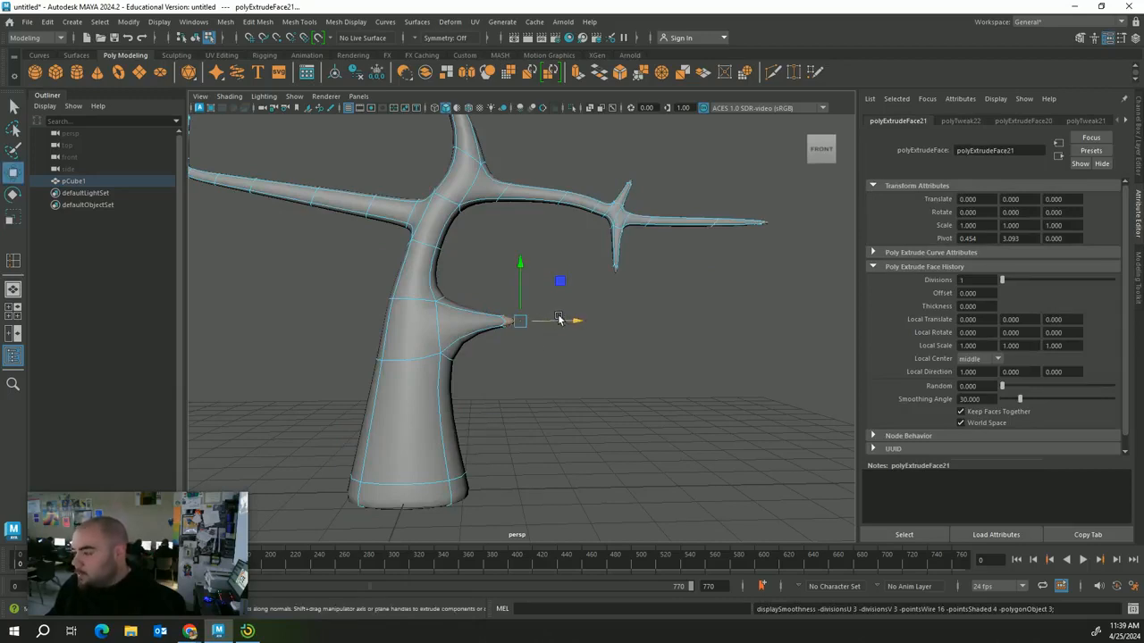
{"action": "left_click_drag", "start_coordinate": [556, 320], "coordinate": [624, 333]}
{"action": "left_click_drag", "start_coordinate": [589, 286], "coordinate": [780, 326]}
{"action": "left_click", "coordinate": [762, 304]}
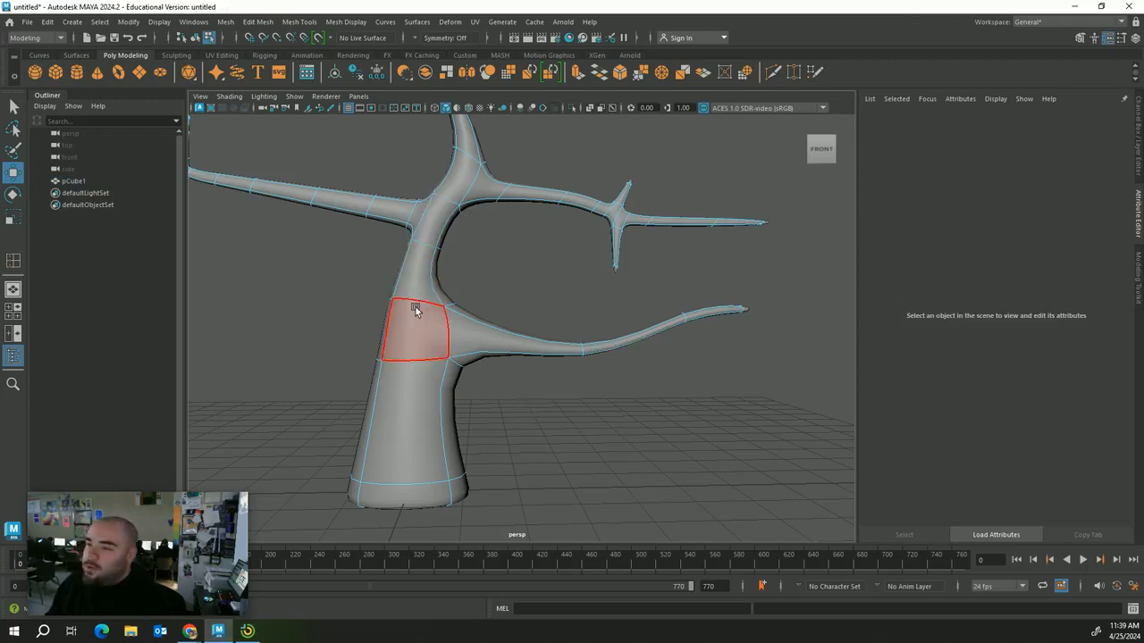
- Select the whole tree as an object and apply the Smooth operation to its mesh
{"action": "right_click_drag", "start_coordinate": [421, 329], "coordinate": [483, 261]}
{"action": "left_click", "coordinate": [225, 24]}
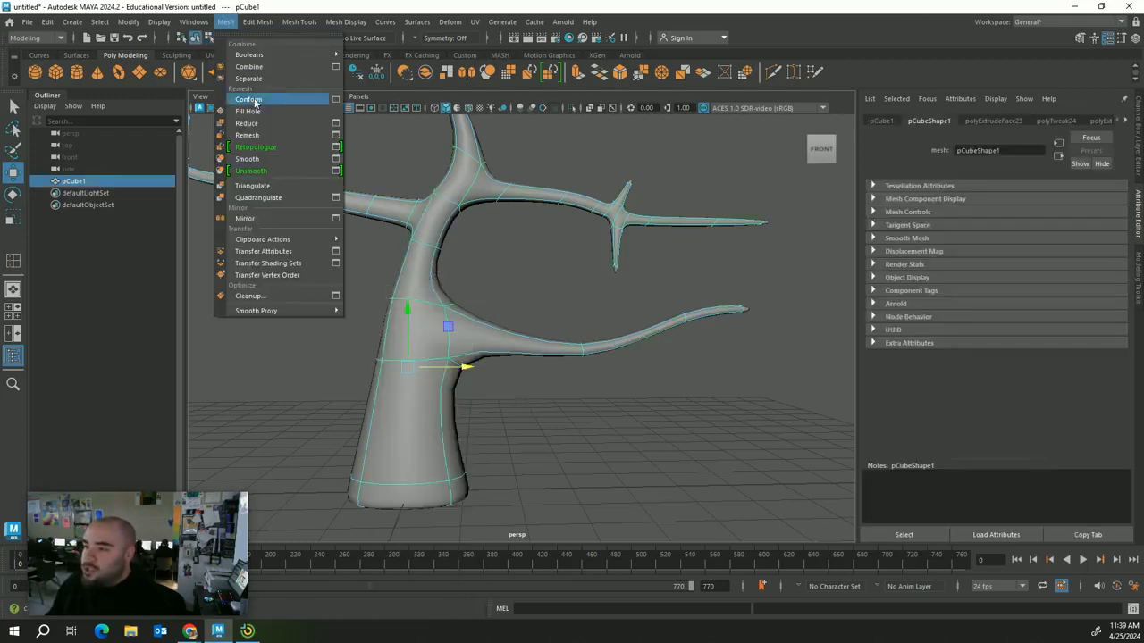
{"action": "left_click", "coordinate": [268, 161]}
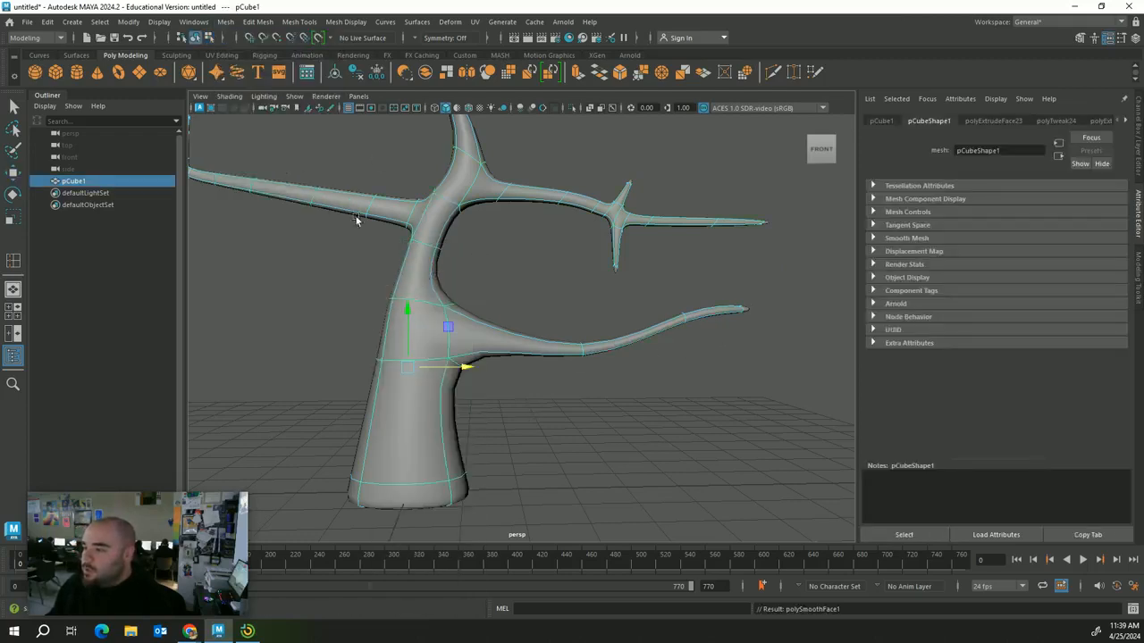
{"action": "left_click", "coordinate": [504, 272]}
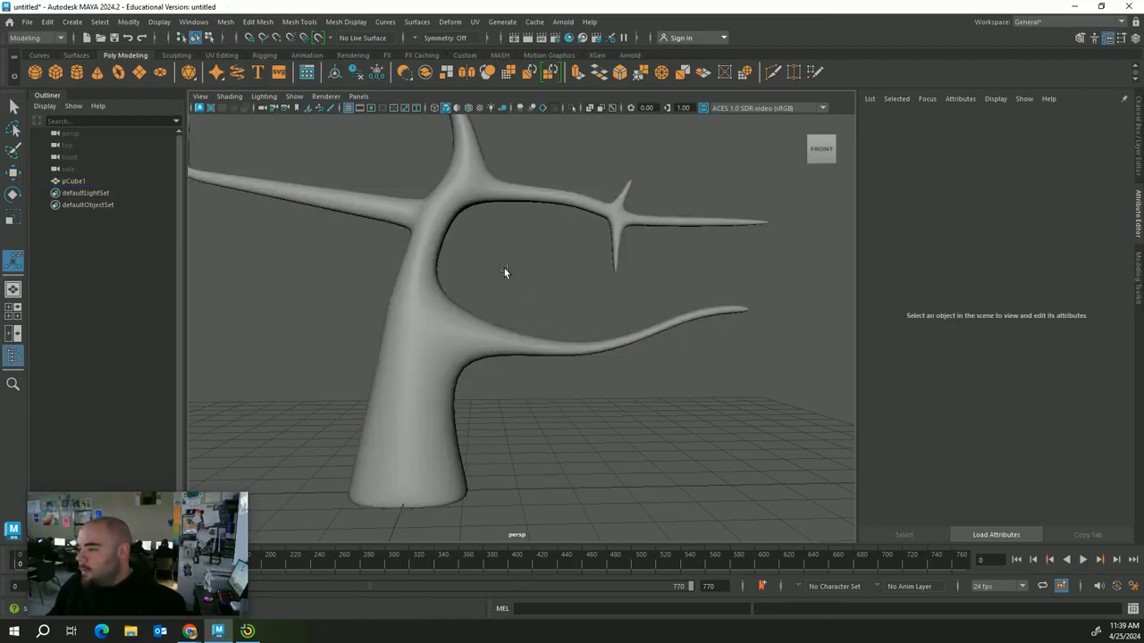
{"action": "left_click_drag", "start_coordinate": [560, 429], "coordinate": [425, 442], "text": "alt"}
{"action": "left_click_drag", "start_coordinate": [375, 378], "coordinate": [428, 358], "text": "alt"}
- Extrude a face on the front of the trunk, midway up, outward into a tapering branch section and raise its end
{"action": "left_click", "coordinate": [298, 340]}
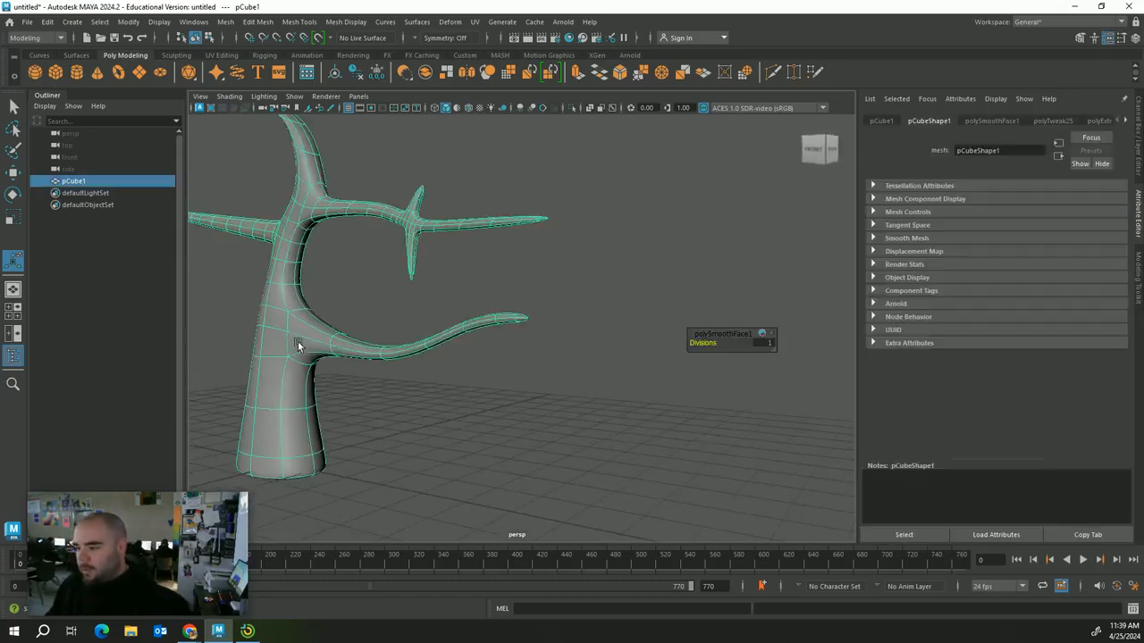
{"action": "left_click_drag", "start_coordinate": [298, 340], "coordinate": [219, 336], "text": "alt"}
{"action": "right_click_drag", "start_coordinate": [254, 282], "coordinate": [254, 312]}
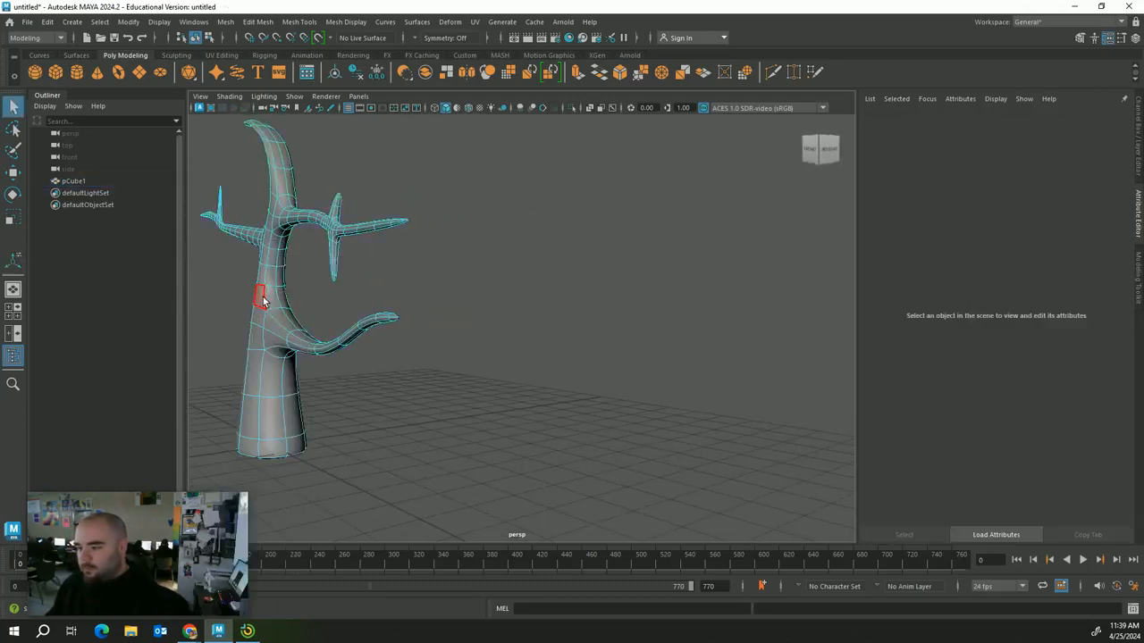
{"action": "left_click", "coordinate": [260, 298]}
{"action": "key", "text": "w"}
{"action": "key", "text": "ctrl+e"}
{"action": "left_click_drag", "start_coordinate": [242, 298], "coordinate": [181, 304]}
{"action": "scroll", "coordinate": [206, 327], "scroll_direction": "down", "scroll_amount": 2}
{"action": "key", "text": "r"}
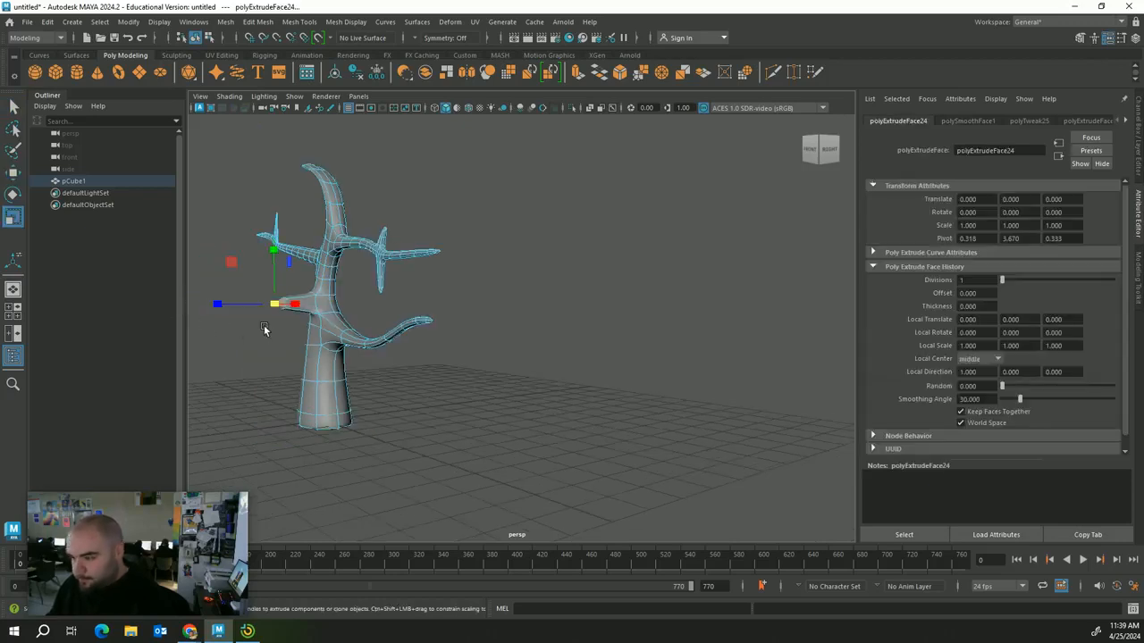
{"action": "key", "text": "w"}
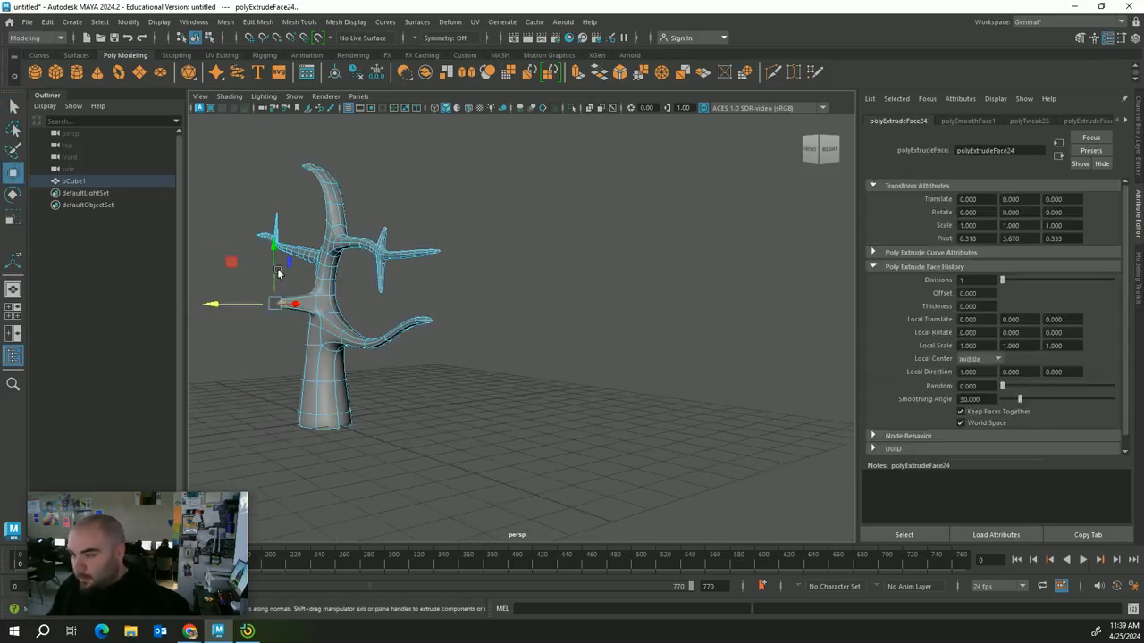
{"action": "left_click_drag", "start_coordinate": [277, 273], "coordinate": [280, 226]}
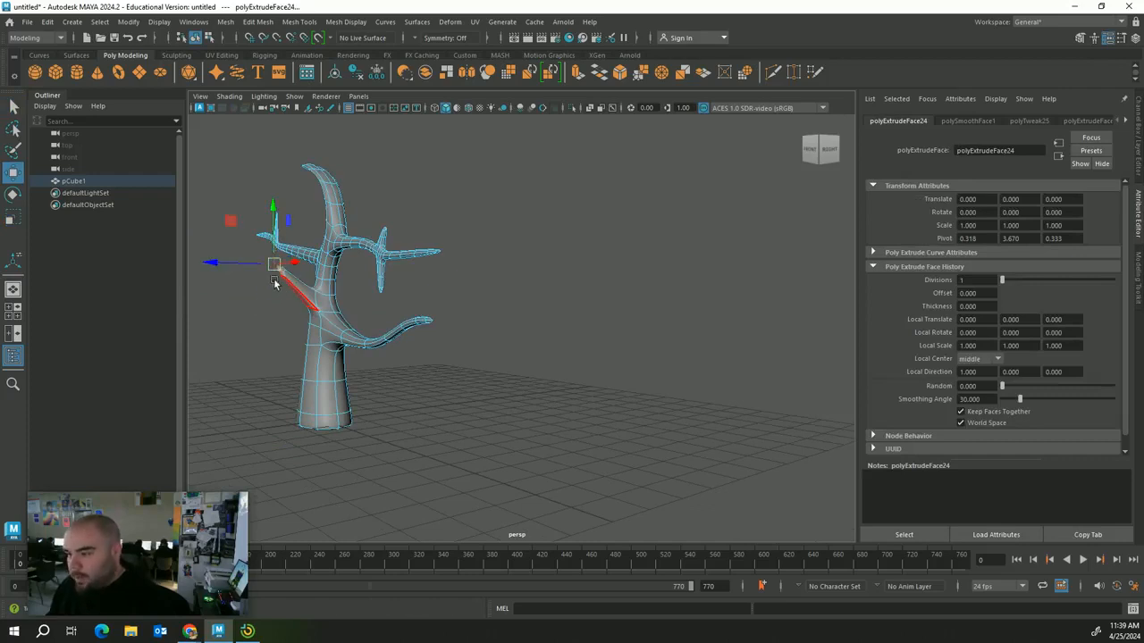
- Extrude the new front branch's end twice more, lengthening it outward and raising its tip
{"action": "left_click_drag", "start_coordinate": [254, 265], "coordinate": [200, 272]}
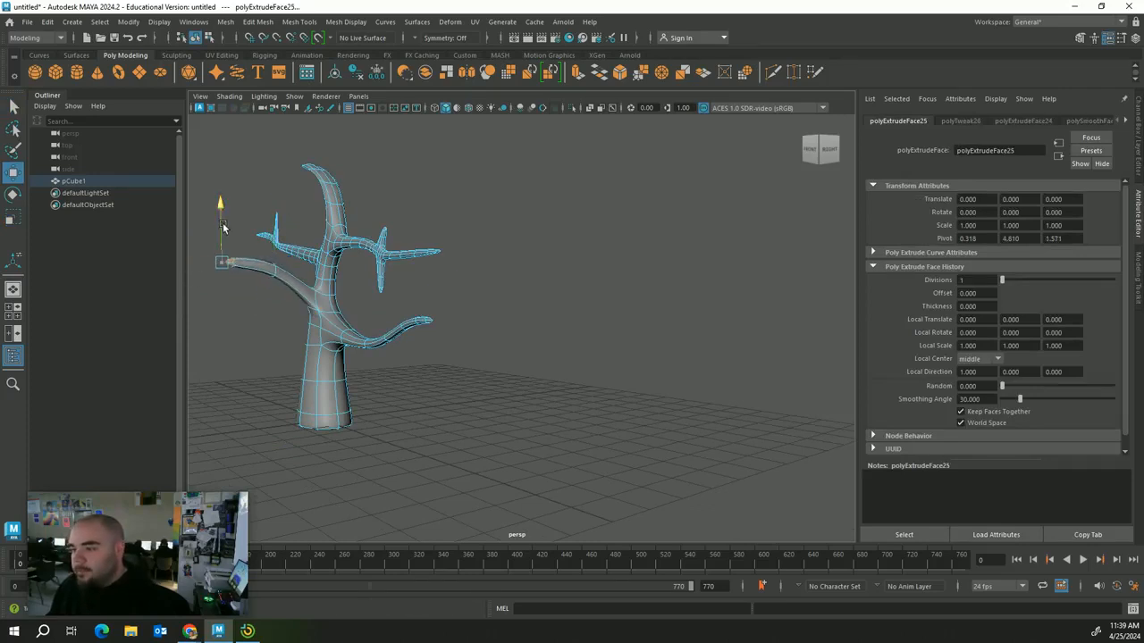
{"action": "mouse_move", "coordinate": [223, 228]}
{"action": "left_mouse_down"}
{"action": "mouse_move", "coordinate": [236, 208]}
{"action": "mouse_move", "coordinate": [218, 242]}
{"action": "left_mouse_up"}
{"action": "scroll", "coordinate": [259, 210], "scroll_direction": "down", "scroll_amount": 2}
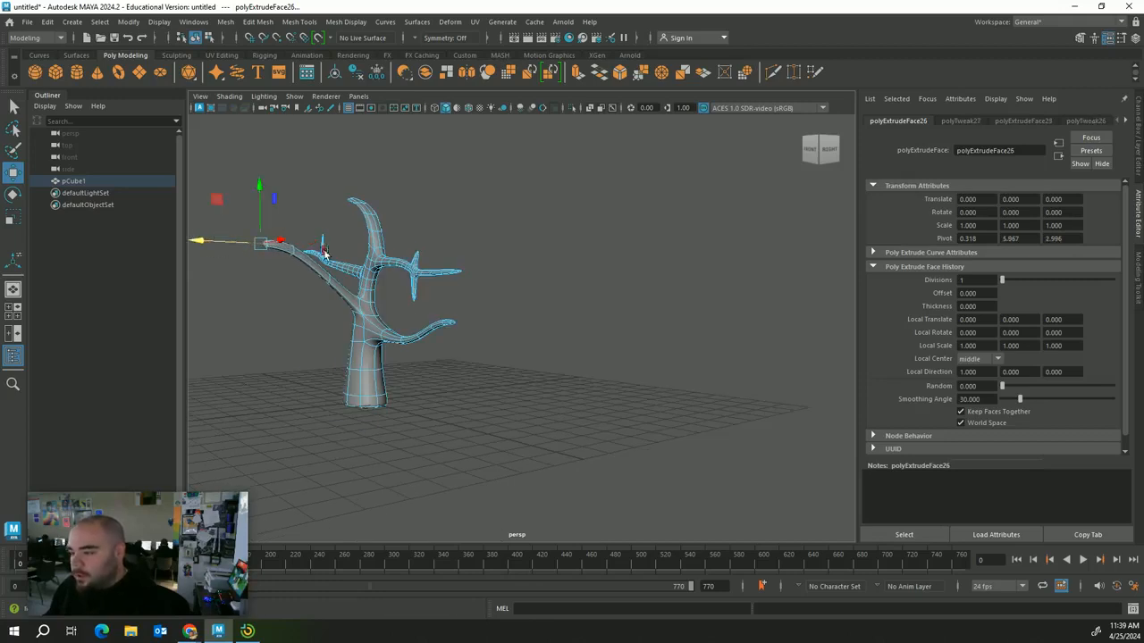
{"action": "left_click_drag", "start_coordinate": [260, 191], "coordinate": [265, 161]}
{"action": "key", "text": "e"}
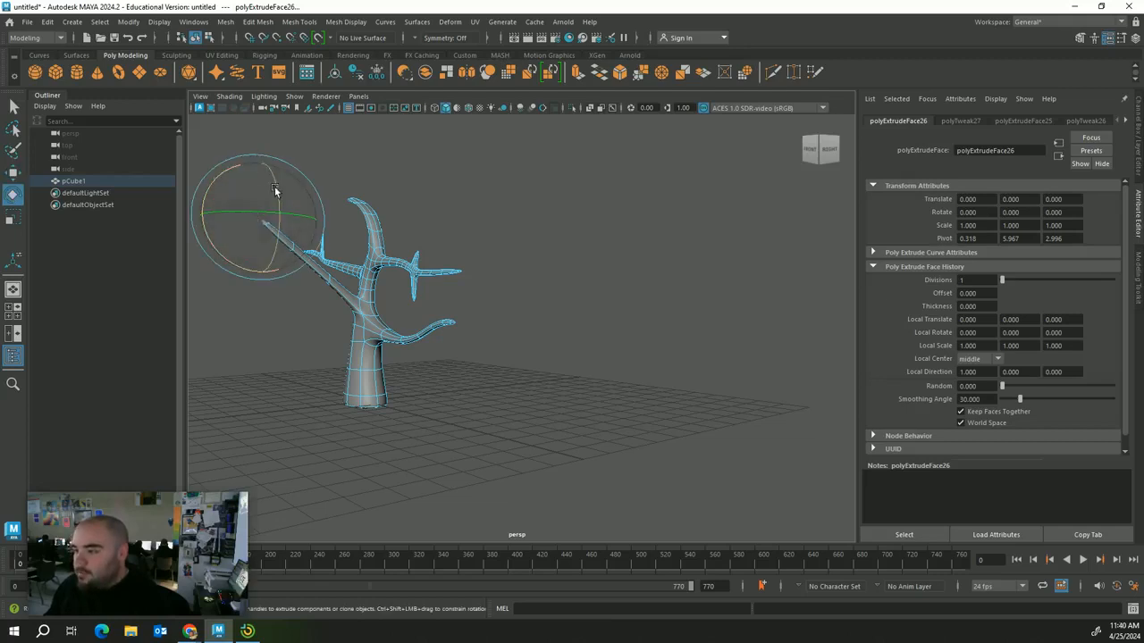
- Extrude a face on the back of the trunk three times into a thinning branch that rises and levels out at its tip
{"action": "scroll", "coordinate": [446, 319], "scroll_direction": "up", "scroll_amount": 3}
{"action": "left_click", "coordinate": [465, 319]}
{"action": "left_click_drag", "start_coordinate": [559, 324], "coordinate": [646, 337], "text": "alt"}
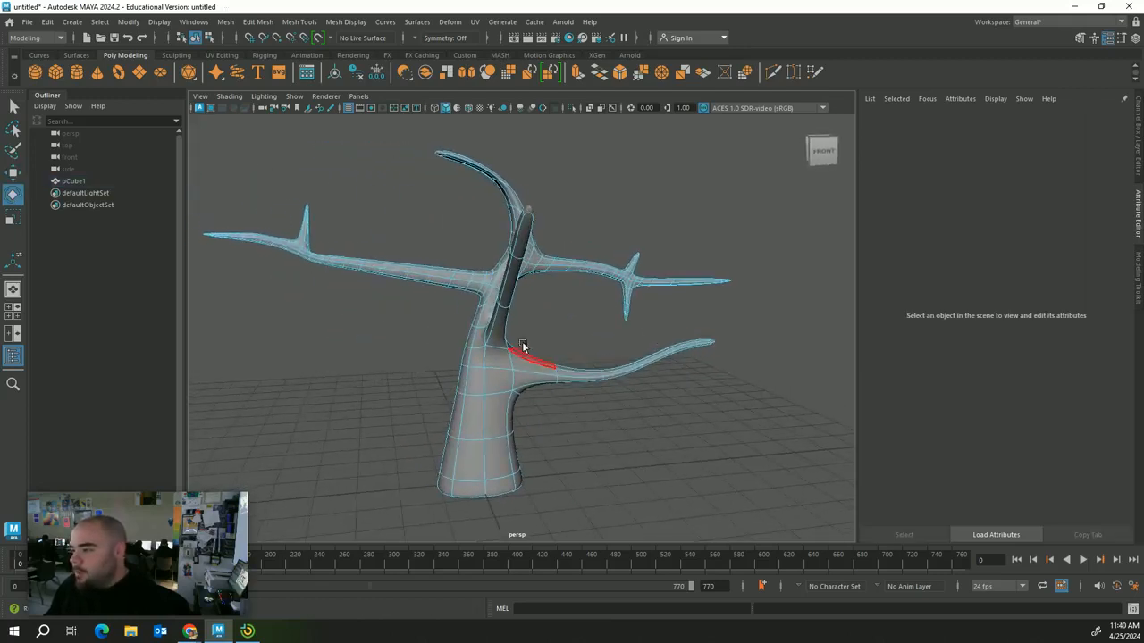
{"action": "left_click_drag", "start_coordinate": [468, 342], "coordinate": [699, 316], "text": "alt"}
{"action": "left_click", "coordinate": [710, 316]}
{"action": "key", "text": "w"}
{"action": "key", "text": "ctrl+e"}
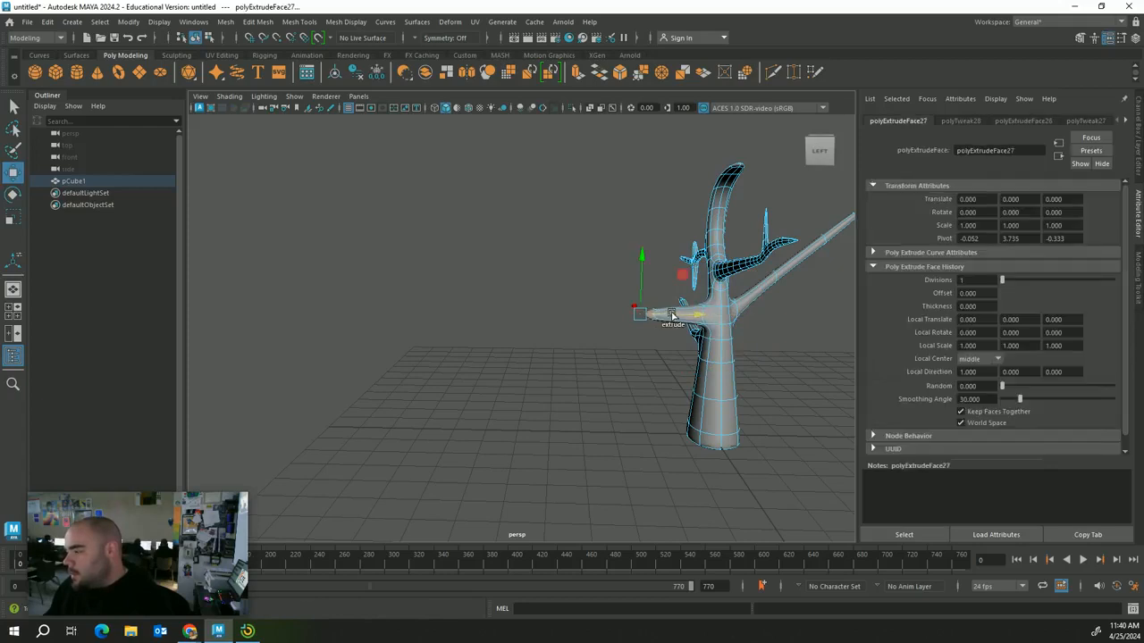
{"action": "left_click_drag", "start_coordinate": [670, 315], "coordinate": [588, 261]}
{"action": "key", "text": "ctrl+e"}
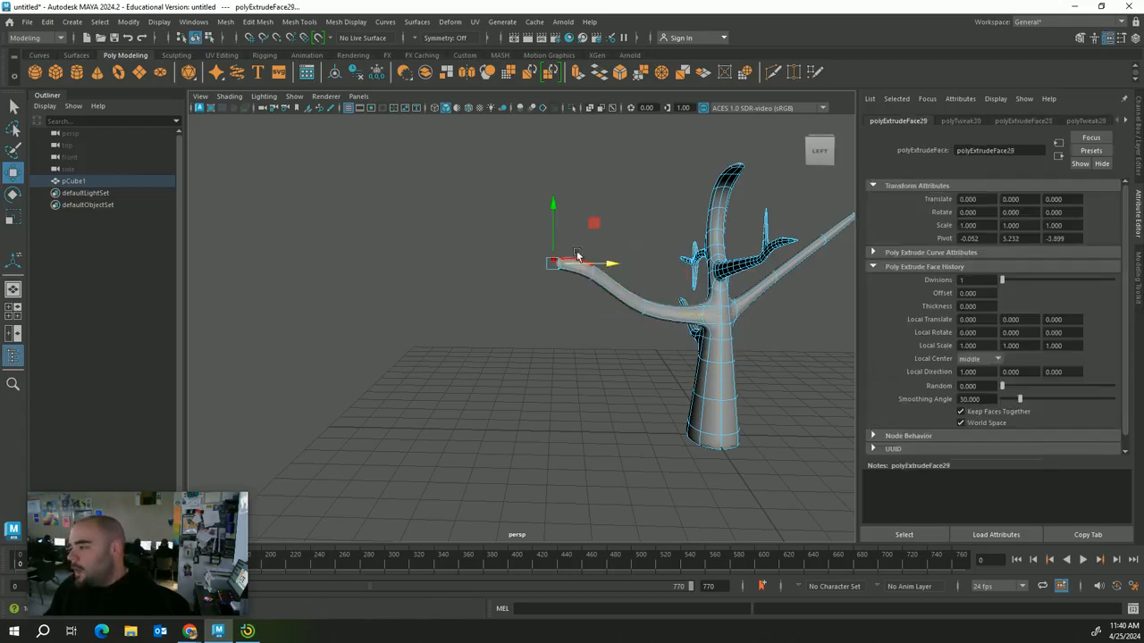
- Extrude a trunk face on the side opposite the lower branch in two sections, curving the new branch upward
{"action": "left_click", "coordinate": [642, 341]}
{"action": "left_click_drag", "start_coordinate": [643, 341], "coordinate": [400, 301], "text": "alt"}
{"action": "left_click", "coordinate": [485, 348]}
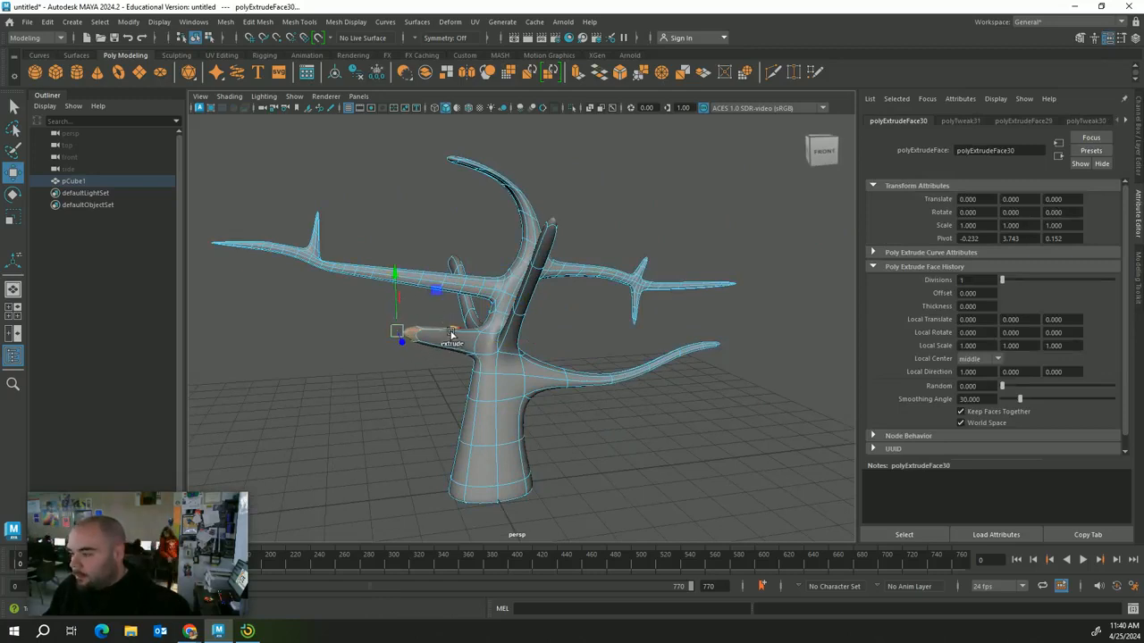
{"action": "left_click_drag", "start_coordinate": [452, 334], "coordinate": [550, 279], "text": "shift"}
{"action": "left_click_drag", "start_coordinate": [750, 397], "coordinate": [625, 409], "text": "alt"}
{"action": "left_click_drag", "start_coordinate": [475, 436], "coordinate": [350, 337], "text": "alt"}
- Select the end face of the long front branch and lower it so the tip bends down
{"action": "left_click", "coordinate": [268, 242]}
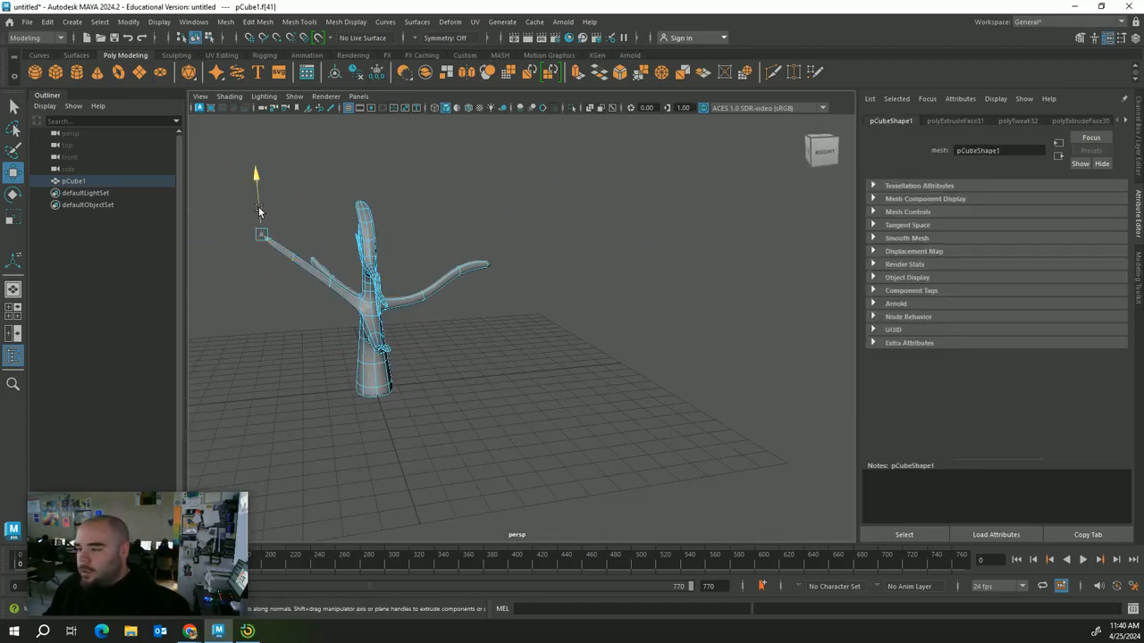
{"action": "left_click_drag", "start_coordinate": [259, 211], "coordinate": [258, 232]}
{"action": "key", "text": "e"}
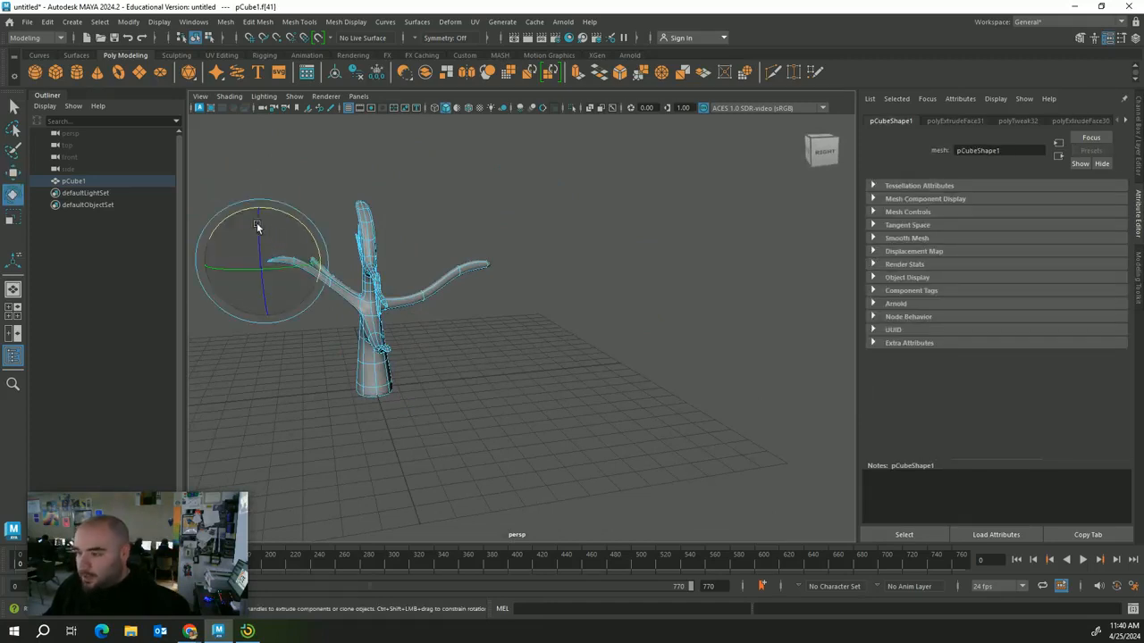
- Return from face editing to object mode and deselect the tree, framing it from the front
{"action": "left_click", "coordinate": [466, 280]}
{"action": "left_click_drag", "start_coordinate": [466, 280], "coordinate": [522, 447], "text": "alt"}
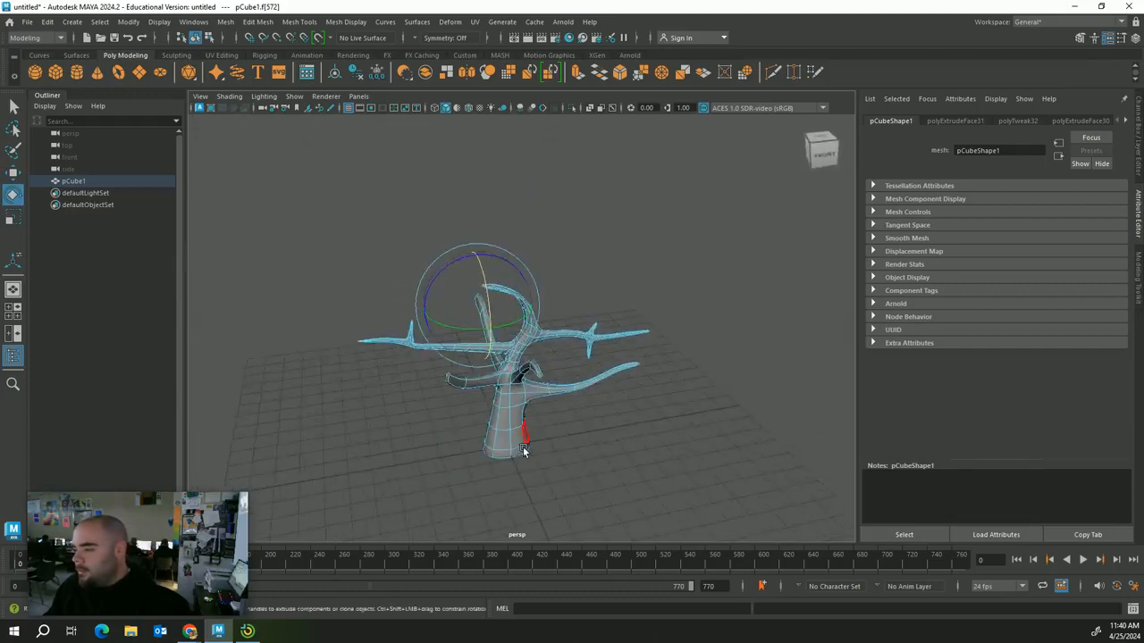
{"action": "right_click_drag", "start_coordinate": [523, 446], "coordinate": [598, 507], "text": "alt"}
{"action": "mouse_move", "coordinate": [598, 507]}
{"action": "left_mouse_down", "text": "alt"}
{"action": "mouse_move", "coordinate": [622, 475]}
{"action": "mouse_move", "coordinate": [608, 487]}
{"action": "left_mouse_up", "text": "alt"}
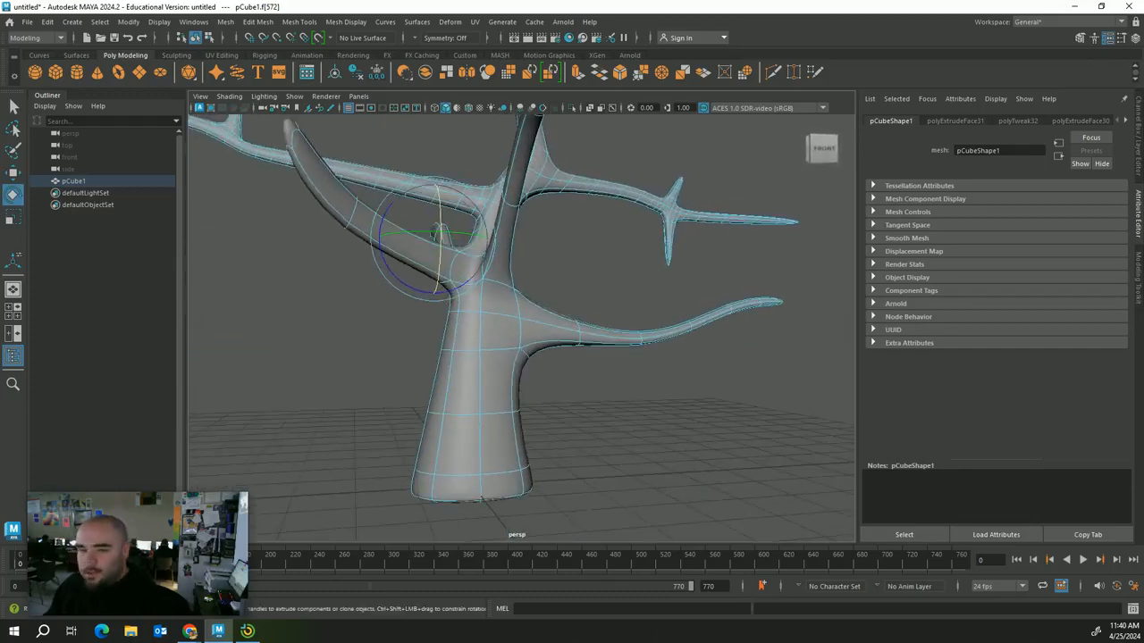
{"action": "left_click_drag", "start_coordinate": [501, 408], "coordinate": [516, 410], "text": "alt"}
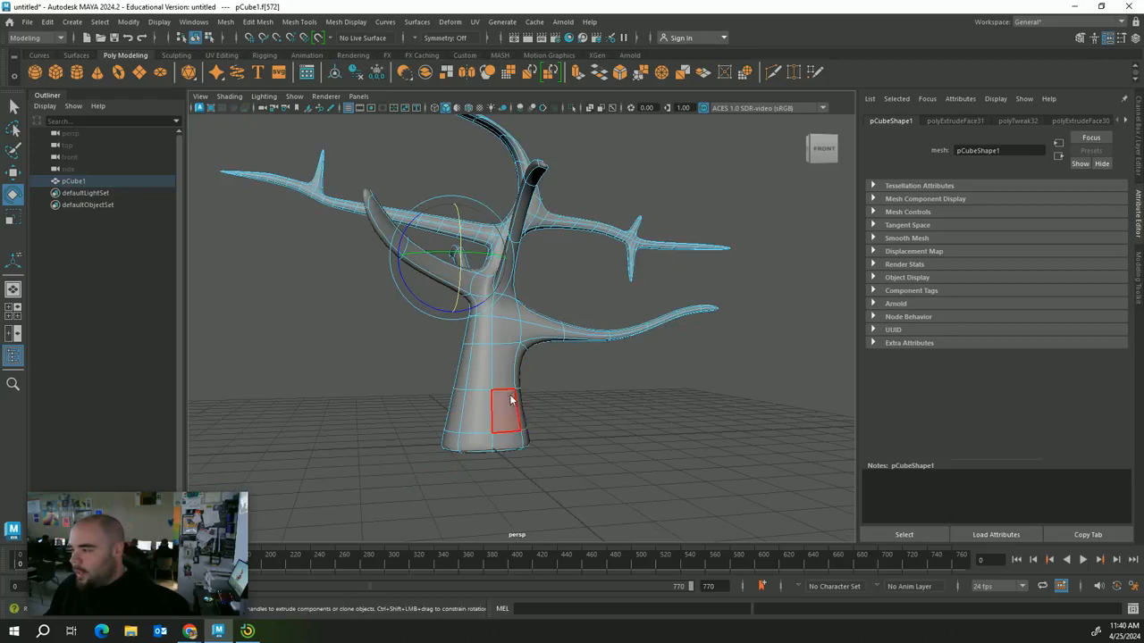
{"action": "right_click_drag", "start_coordinate": [472, 326], "coordinate": [592, 341]}
{"action": "left_click", "coordinate": [600, 448]}
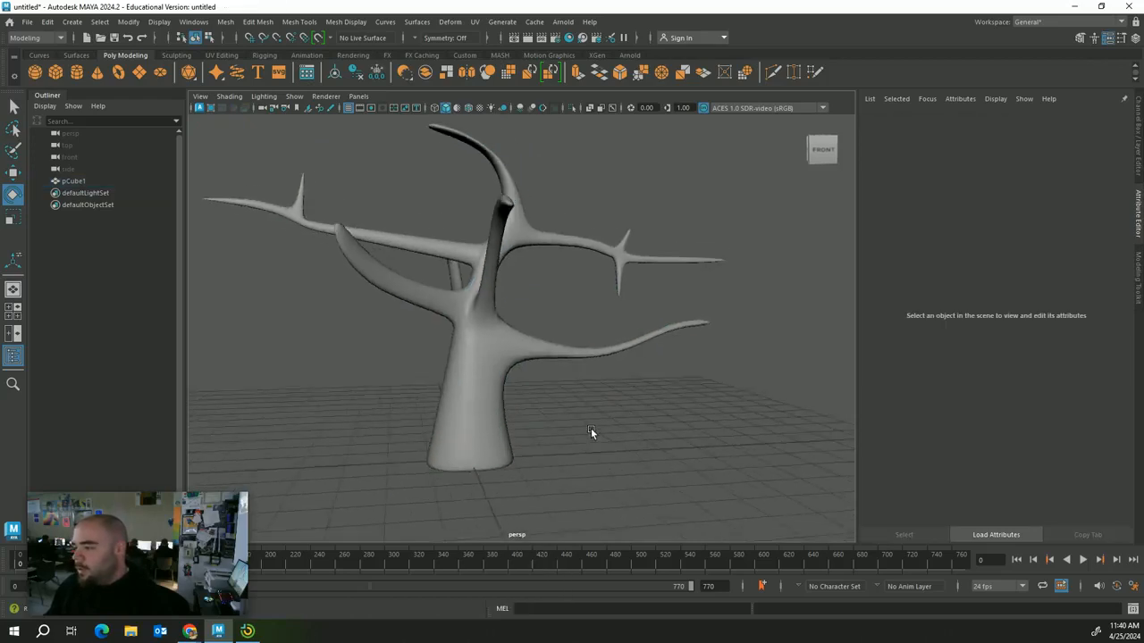